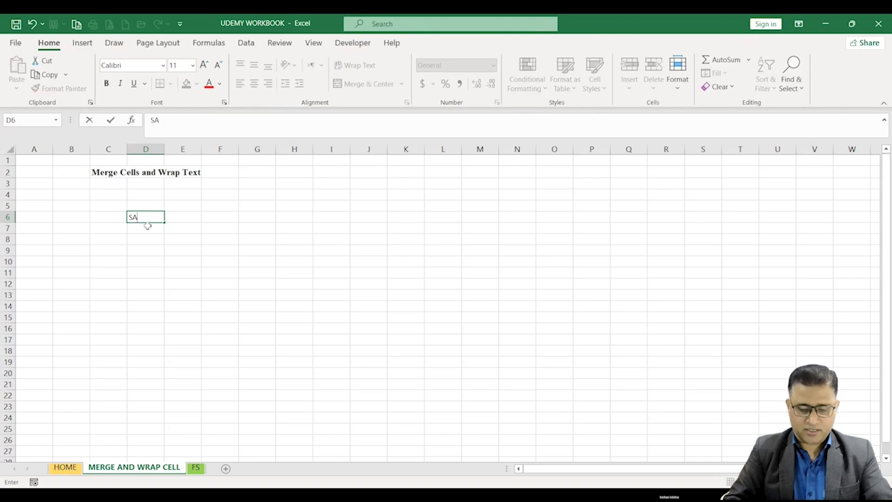
# Complete the entry in cell D6 so it reads SALES EMPLOYEE.
pyautogui.write('LES EMP')
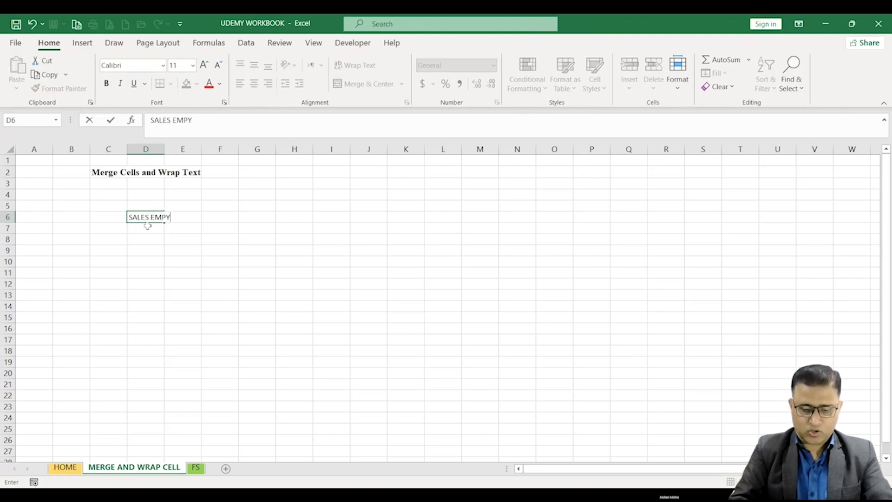
pyautogui.write('L')
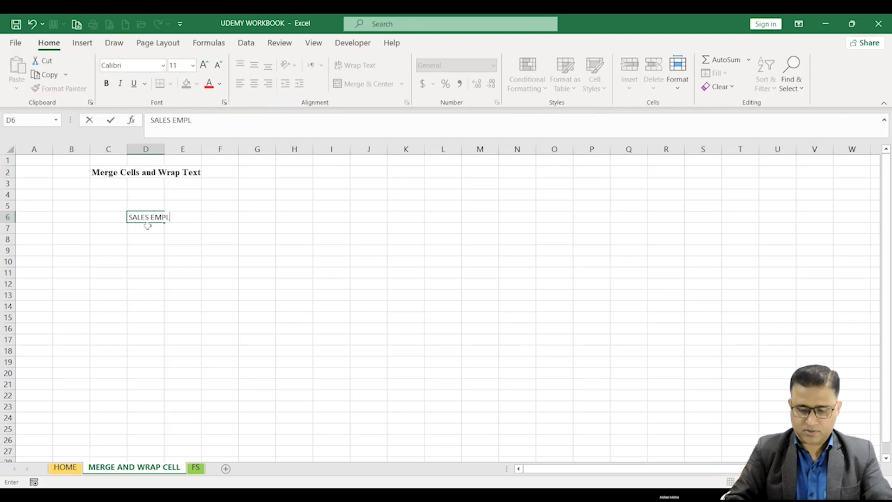
pyautogui.write('OYEE')
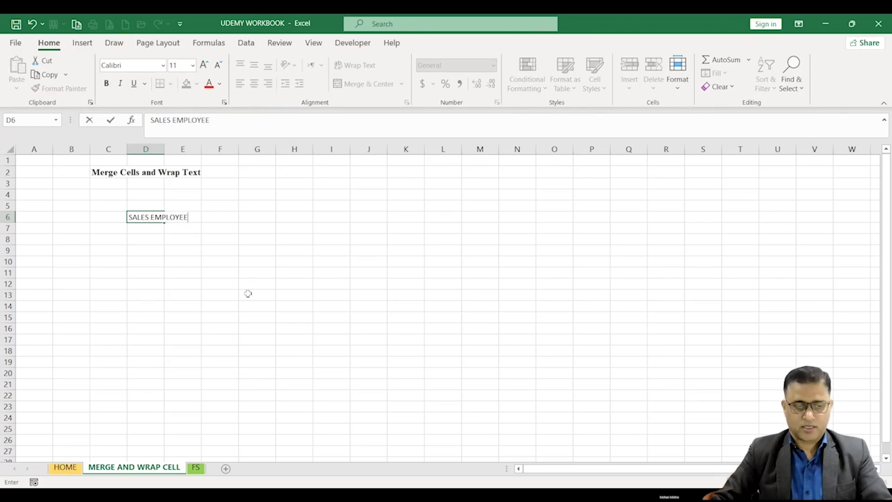
pyautogui.click(234, 329)
pyautogui.scroll(1, 234, 326)
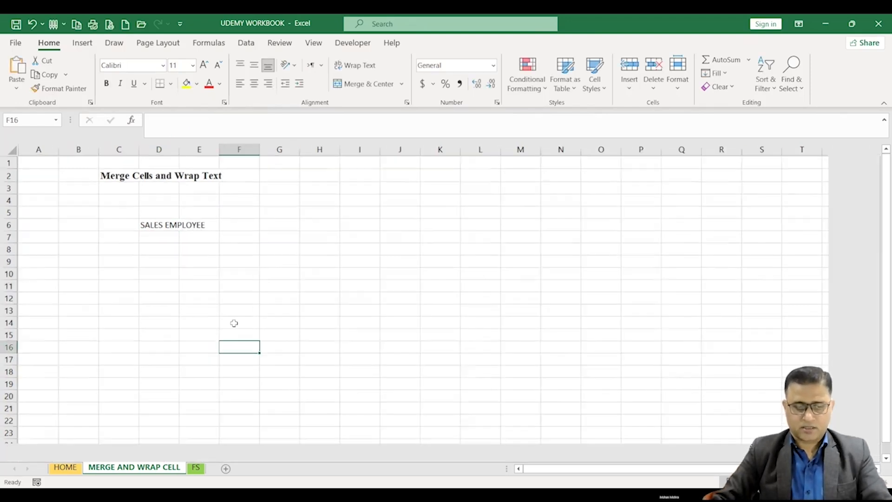
pyautogui.scroll(1, 234, 323)
# Widen column D slightly, keeping it narrower than the SALES EMPLOYEE text in D6.
pyautogui.click(195, 241)
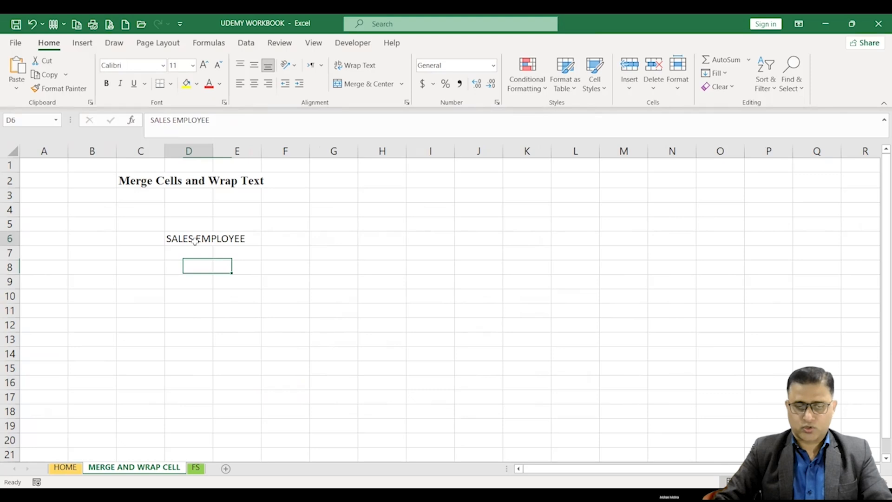
pyautogui.click(248, 239)
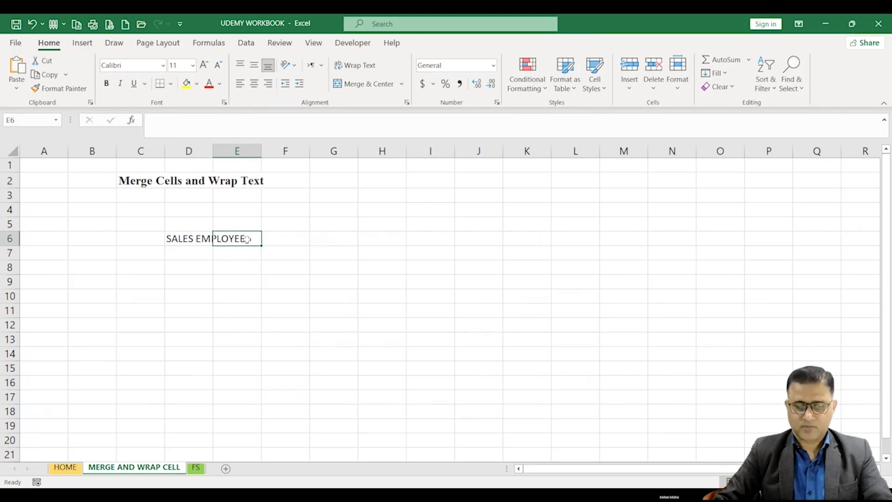
pyautogui.moveTo(241, 157)
pyautogui.mouseDown()
pyautogui.moveTo(273, 155)
pyautogui.moveTo(228, 149)
pyautogui.mouseUp()
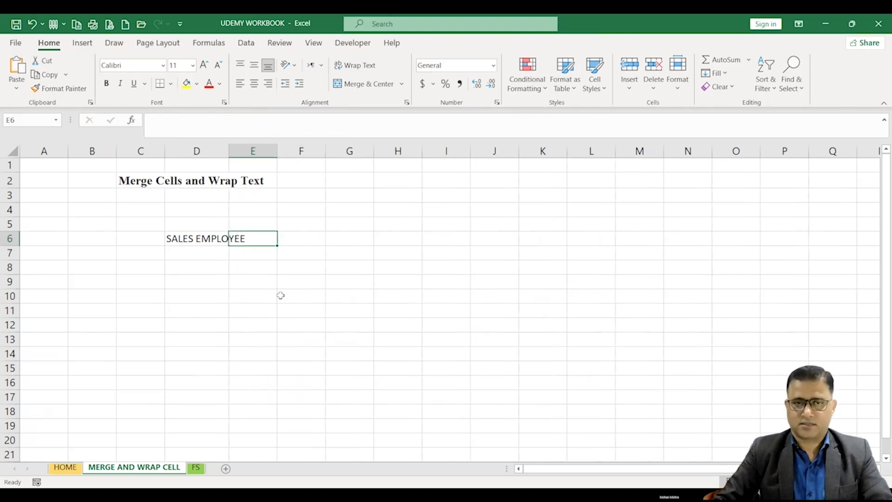
# Enter SALE FOR THE MONTH OF JULY in cell F6.
pyautogui.click(300, 238)
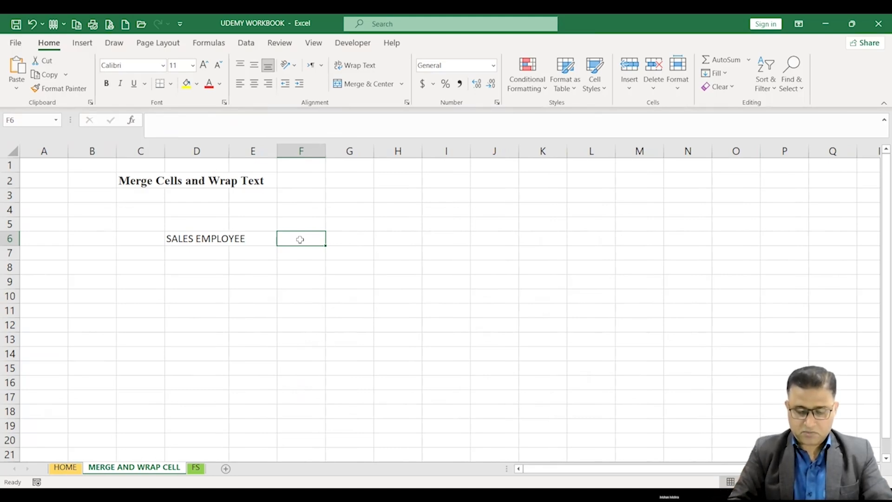
pyautogui.write('SALE F')
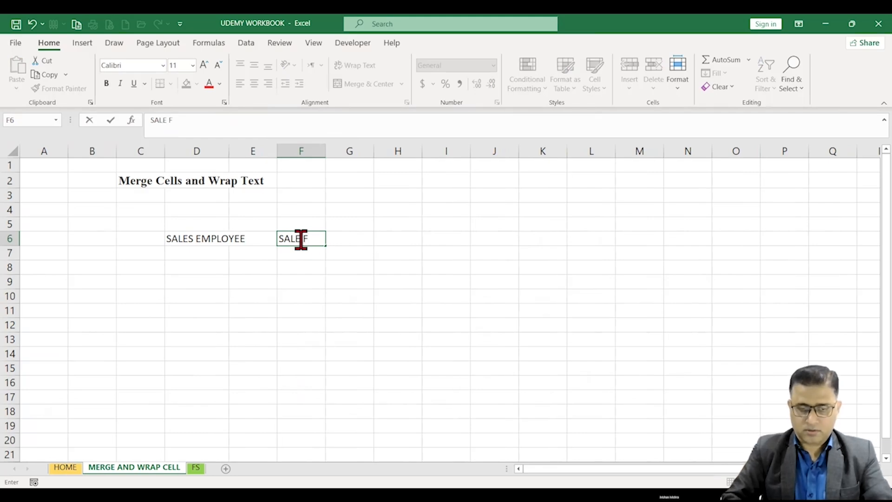
pyautogui.write('OR THE MONT')
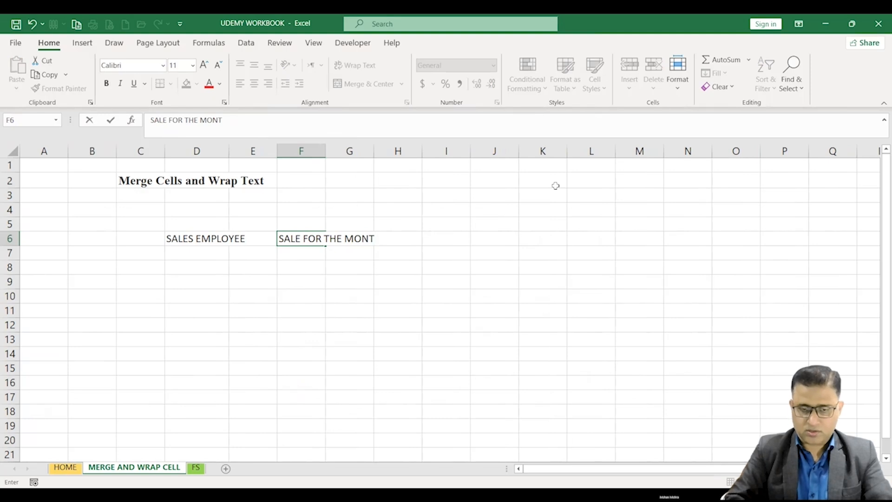
pyautogui.write('H OF ')
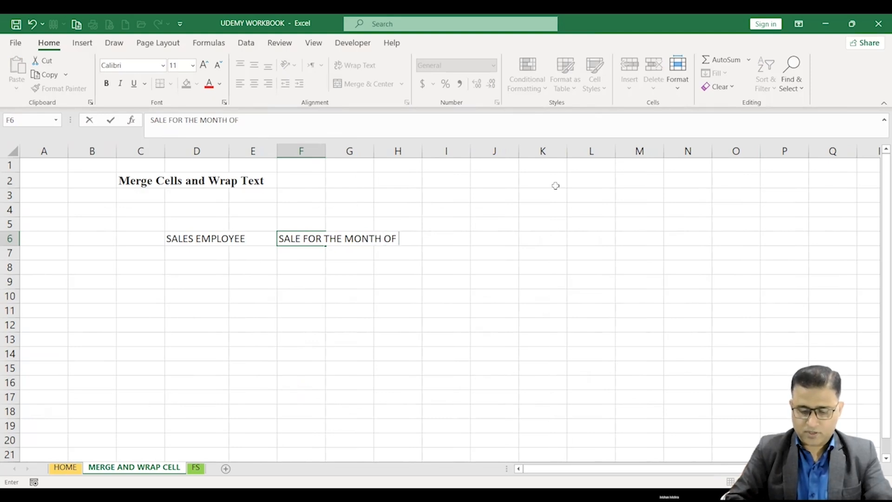
pyautogui.write('JULY')
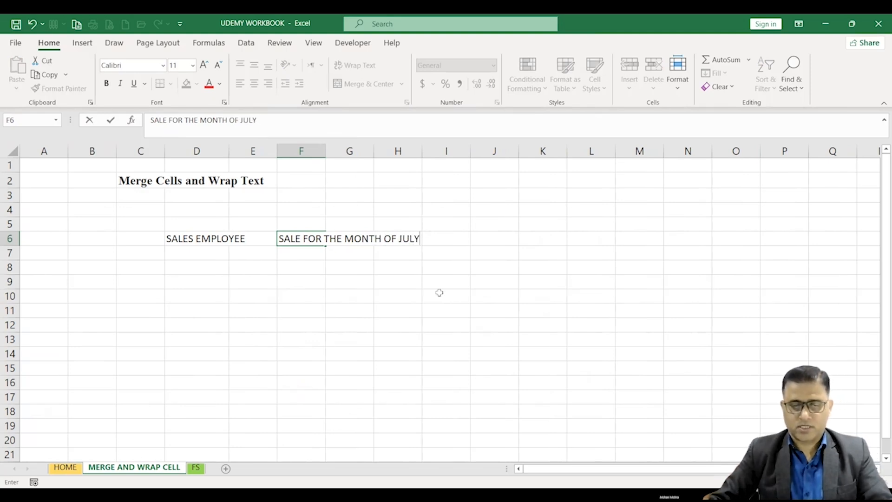
pyautogui.click(439, 293)
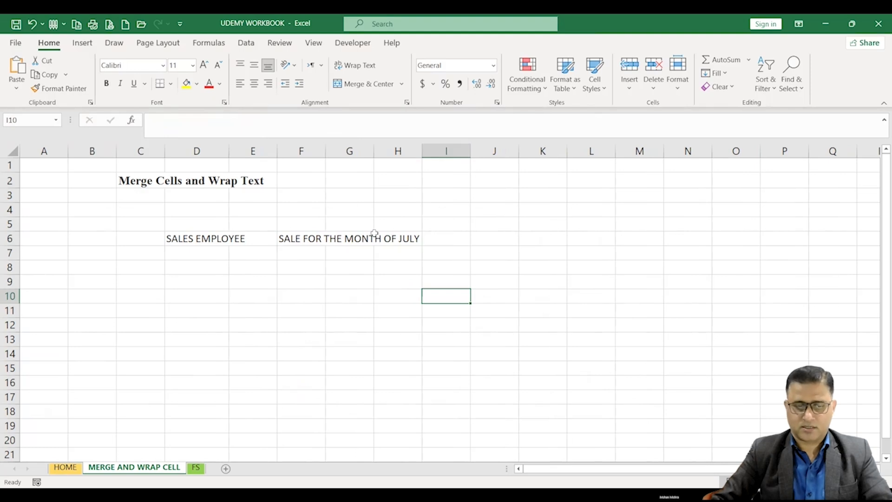
# Widen column D to fit the SALES EMPLOYEE text, and enter 456 in cell F7.
pyautogui.click(223, 239)
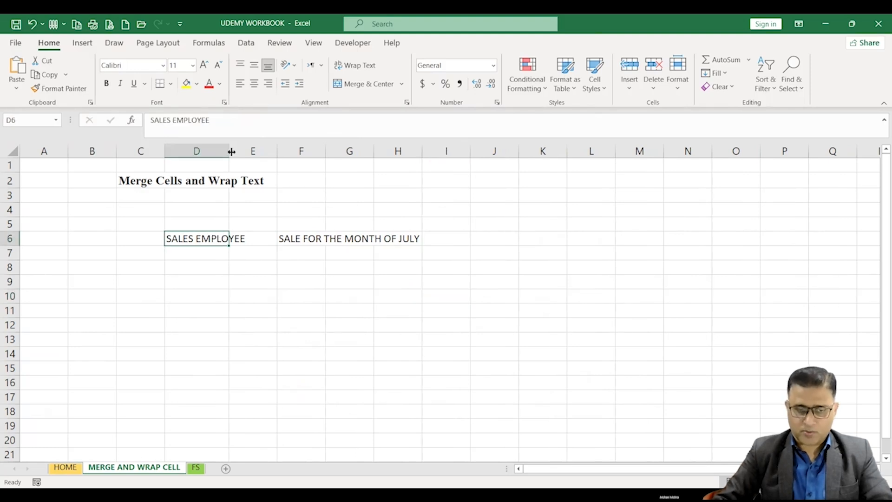
pyautogui.moveTo(231, 151); pyautogui.dragTo(247, 152)
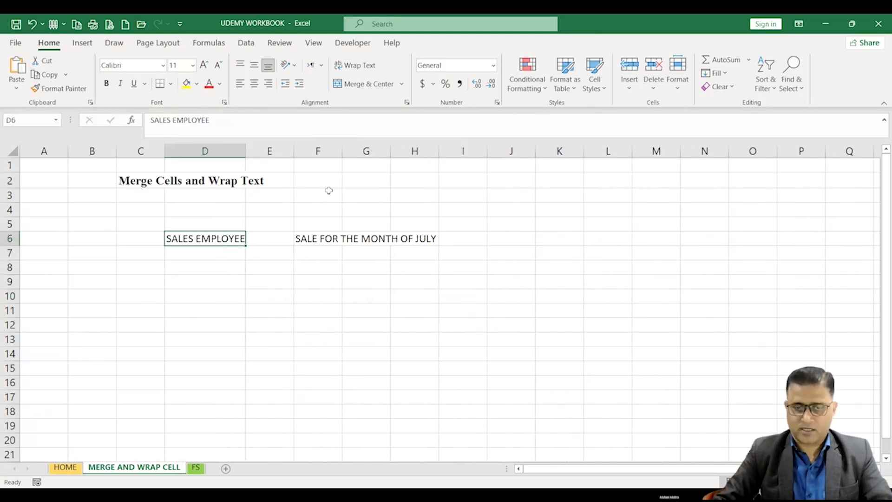
pyautogui.click(320, 253)
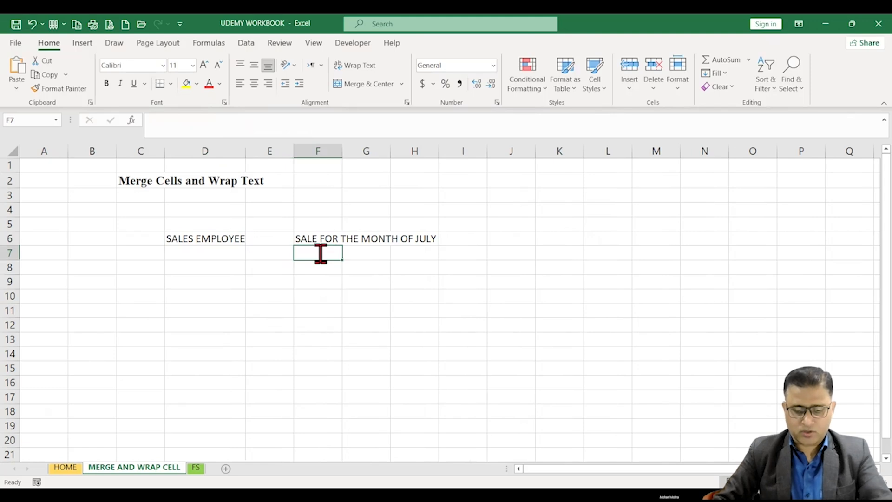
pyautogui.write('456')
pyautogui.press('Return')
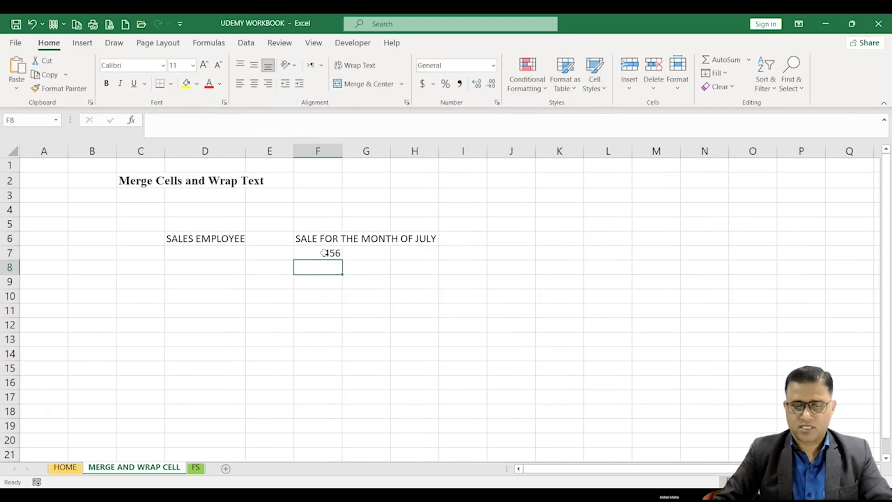
# Widen column F to fit its heading, and reduce it to a width narrower than the heading text.
pyautogui.click(327, 250)
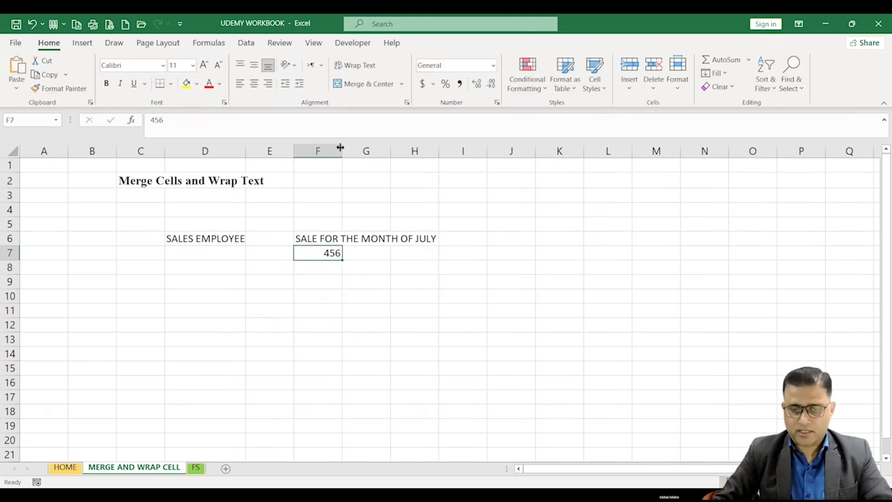
pyautogui.moveTo(339, 147); pyautogui.dragTo(450, 151)
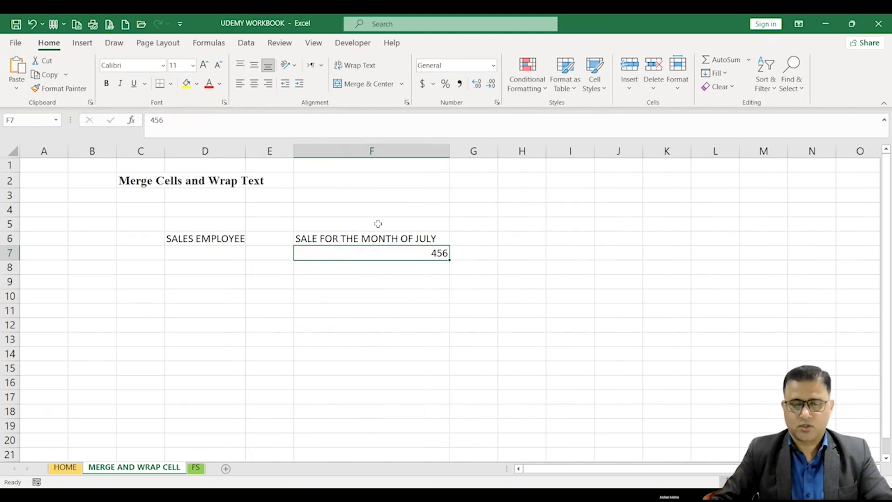
pyautogui.moveTo(412, 151); pyautogui.dragTo(382, 152)
# Apply Wrap Text to the heading in cell F6 and center it horizontally.
pyautogui.click(357, 239)
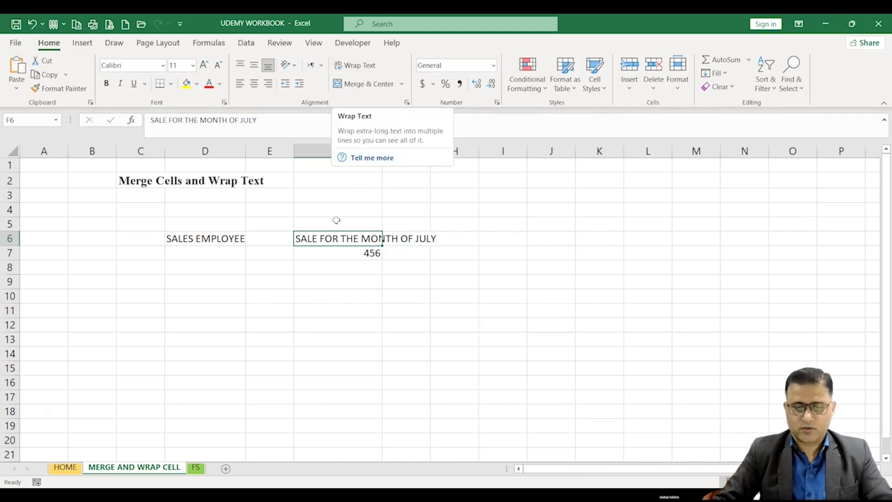
pyautogui.click(359, 65)
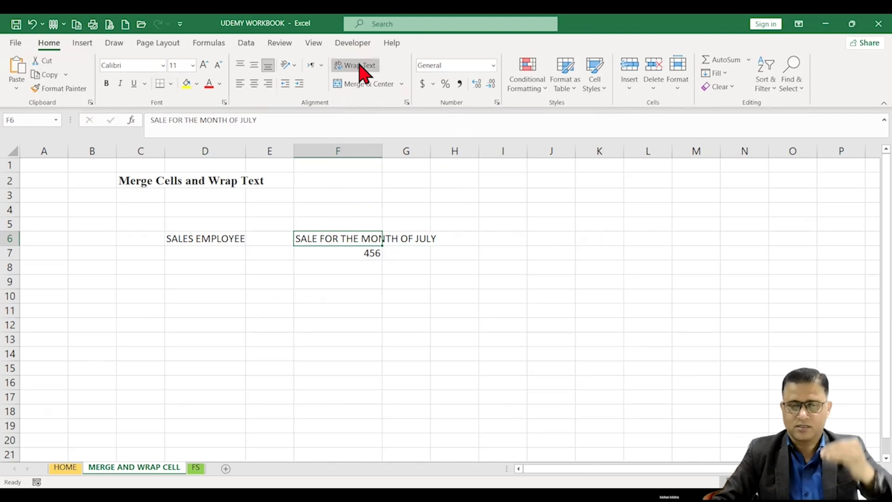
pyautogui.click(361, 70)
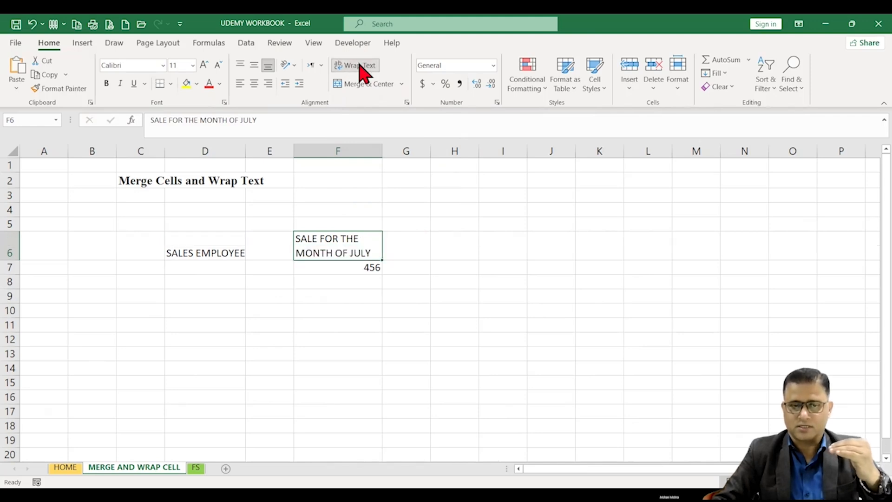
pyautogui.click(254, 85)
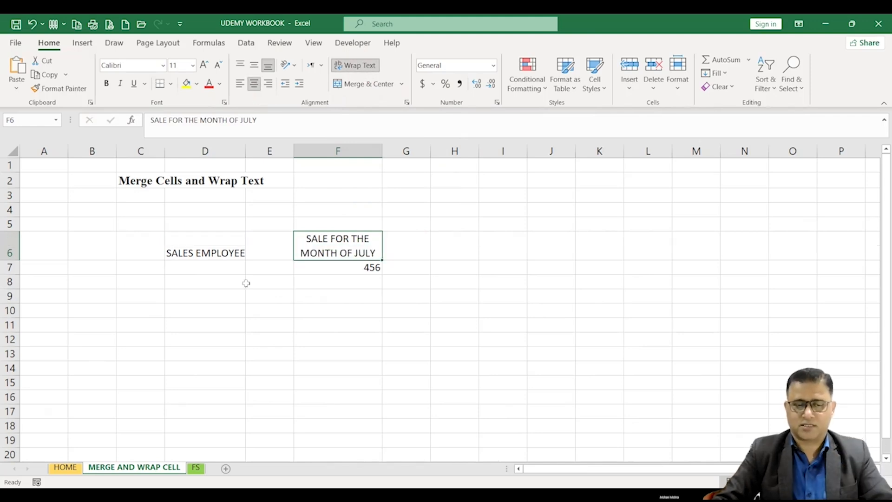
# Narrow column D below the width of SALES EMPLOYEE and apply Wrap Text to cell D6.
pyautogui.click(208, 247)
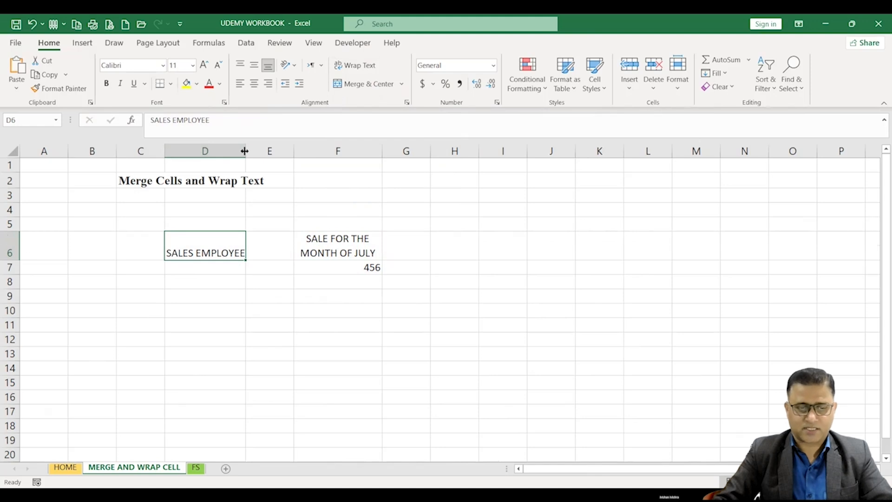
pyautogui.moveTo(245, 150); pyautogui.dragTo(229, 151)
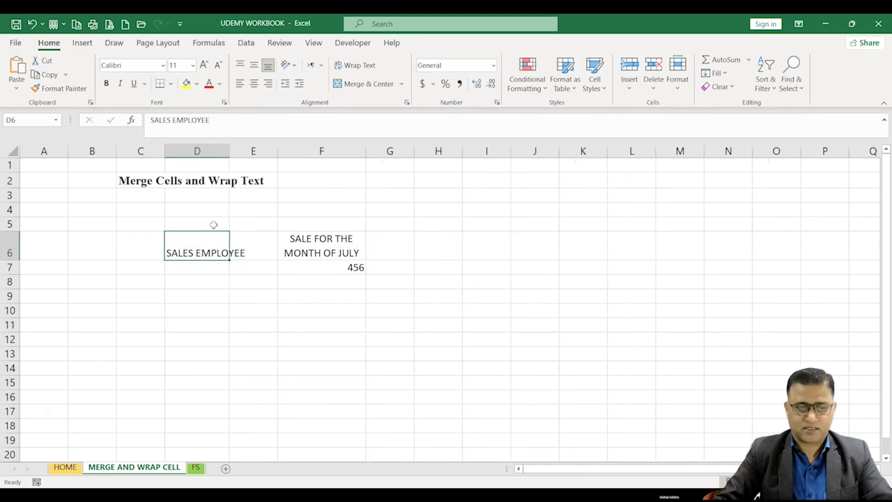
pyautogui.click(341, 68)
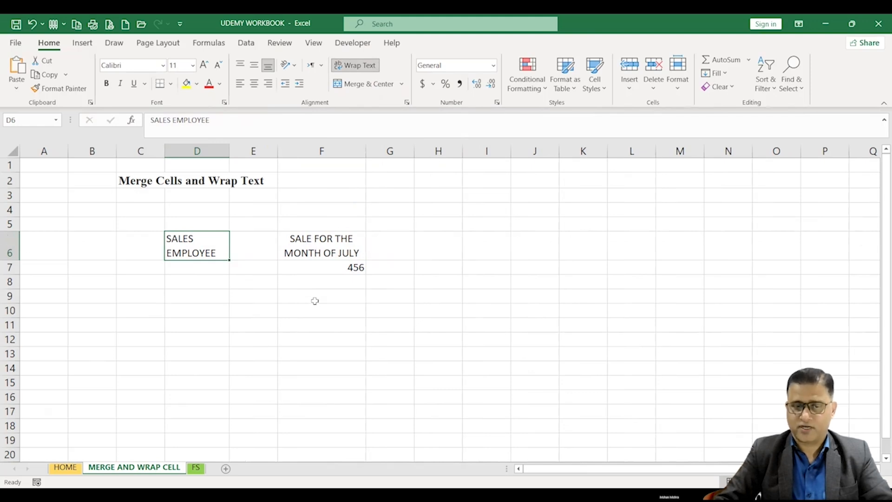
# Enter JAN and FEB separated by spaces in cell F9, and move that cell's content to H6.
pyautogui.click(316, 299)
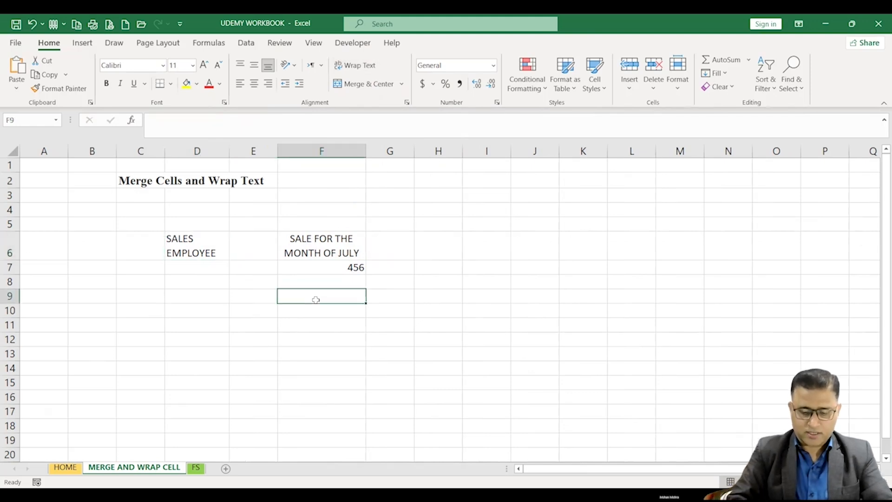
pyautogui.write('JAN')
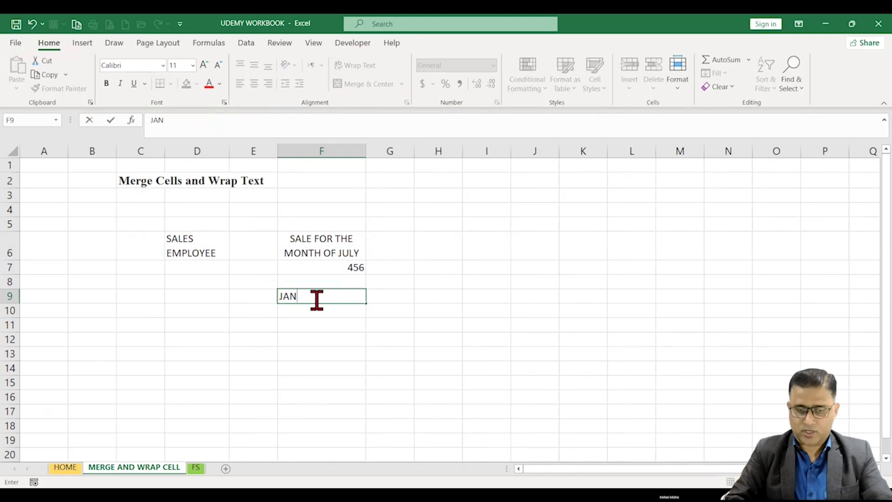
pyautogui.write('  FEB')
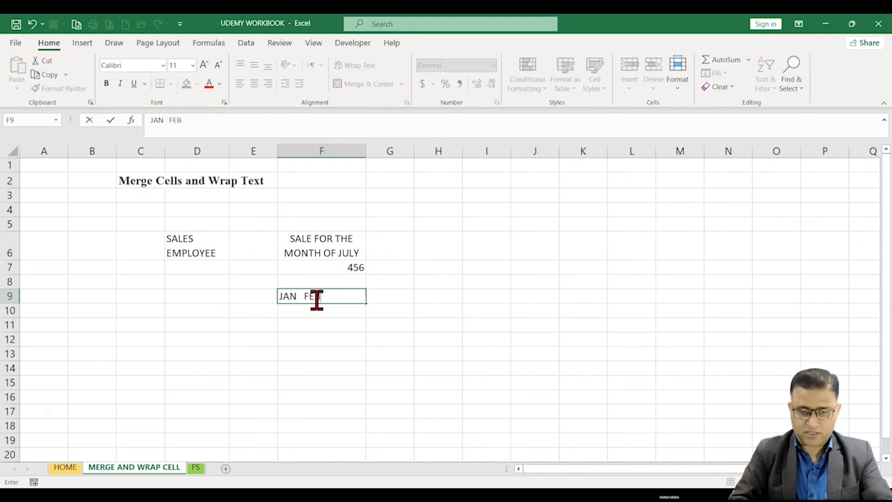
pyautogui.click(305, 326)
pyautogui.click(319, 298)
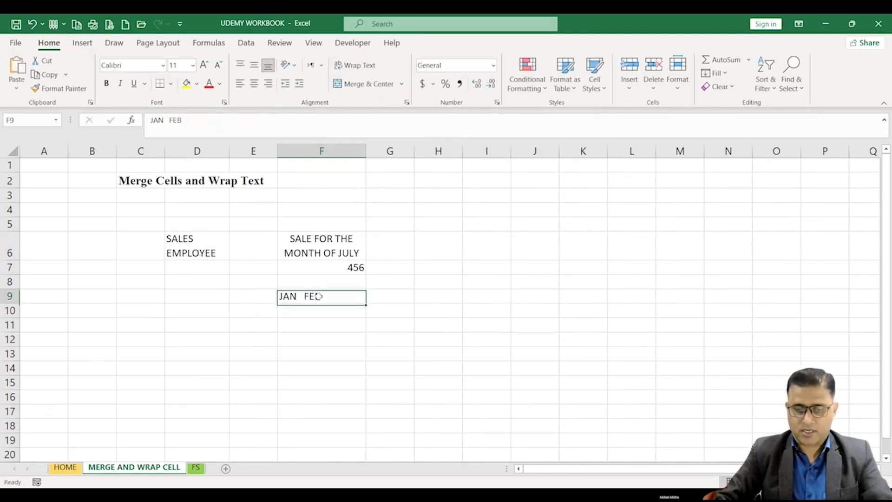
pyautogui.moveTo(326, 304); pyautogui.dragTo(447, 253)
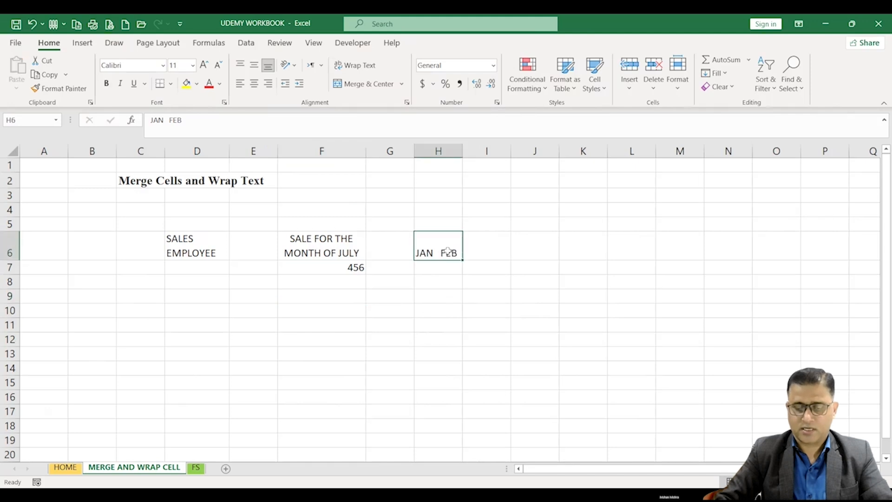
# Append MAR to the JAN FEB text in cell H6.
pyautogui.doubleClick(446, 249)
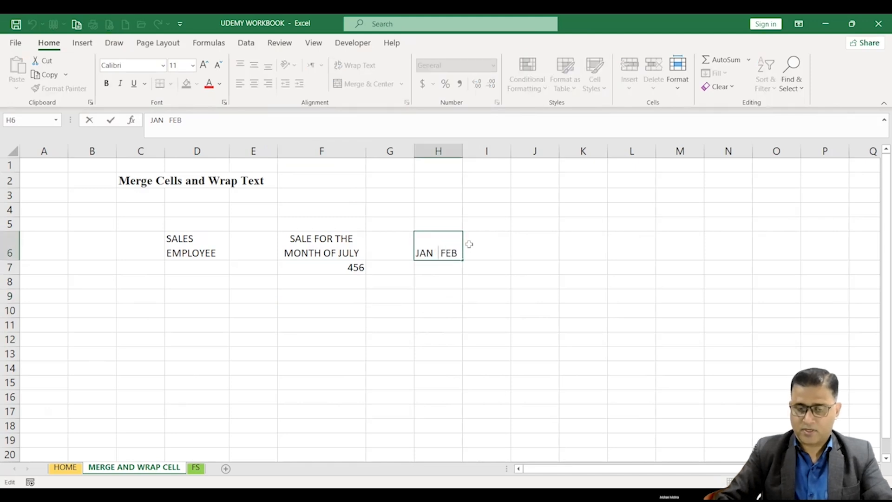
pyautogui.write('MAR')
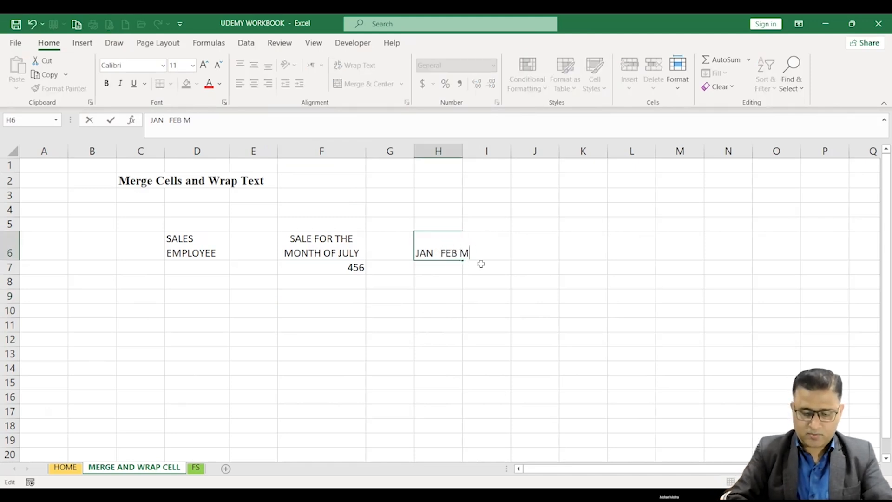
pyautogui.click(461, 253)
pyautogui.click(531, 279)
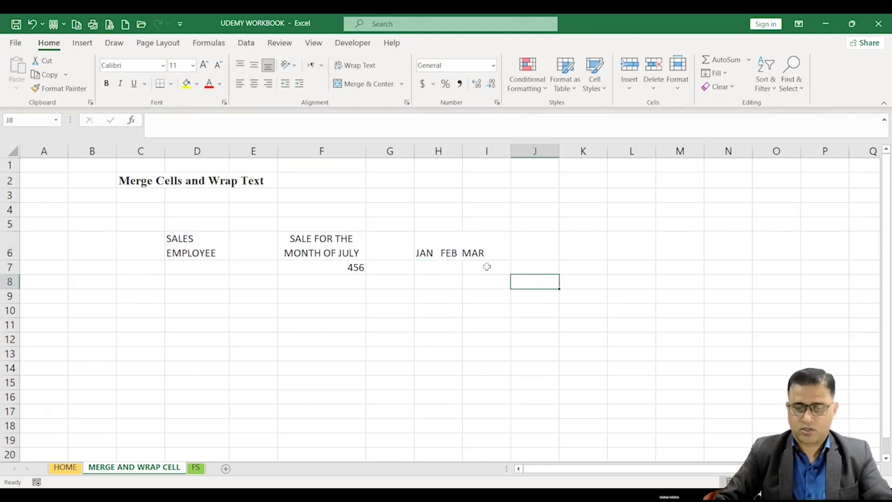
# Apply Wrap Text to cell H6 and size column H so JAN, FEB and MAR each fit on their own line.
pyautogui.click(452, 244)
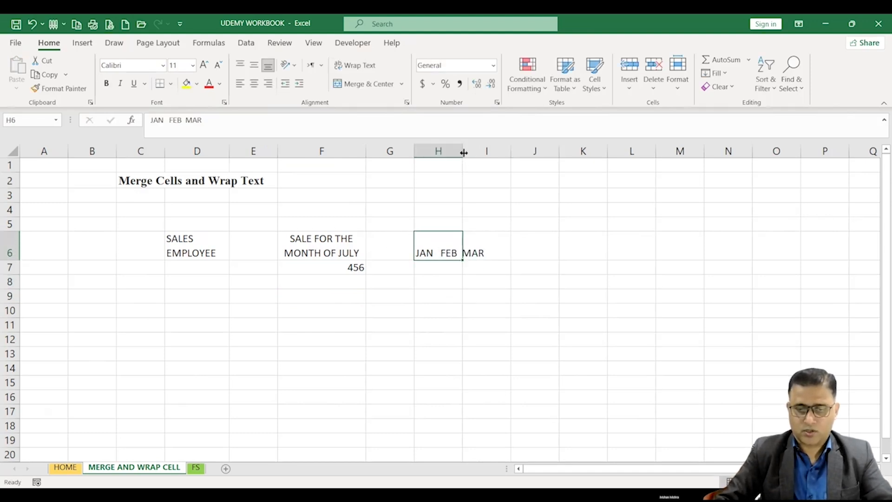
pyautogui.moveTo(462, 151); pyautogui.dragTo(439, 156)
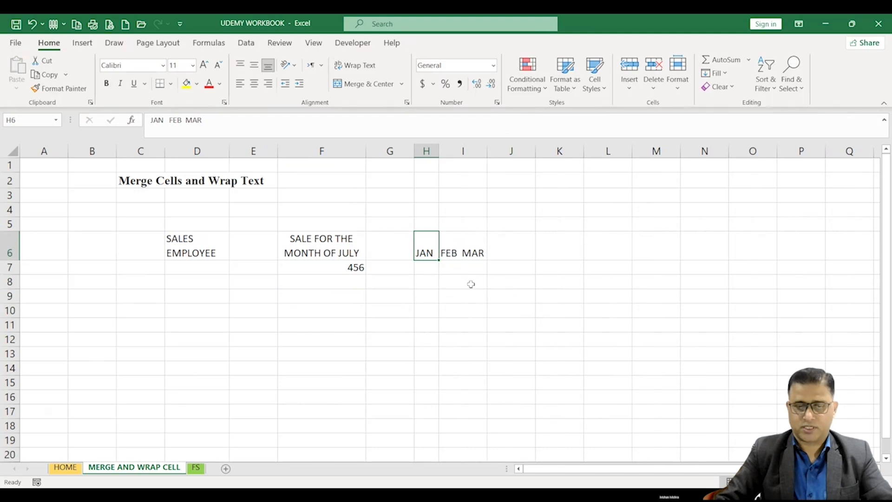
pyautogui.click(367, 66)
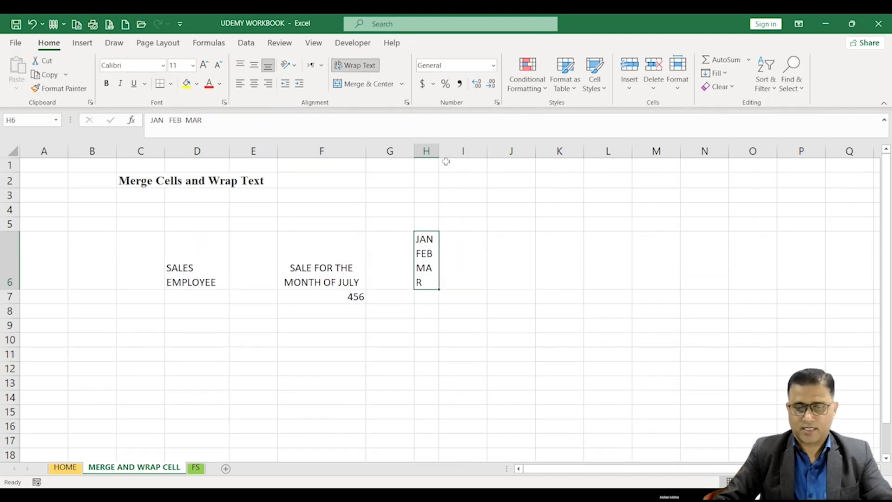
pyautogui.moveTo(446, 152); pyautogui.dragTo(450, 158)
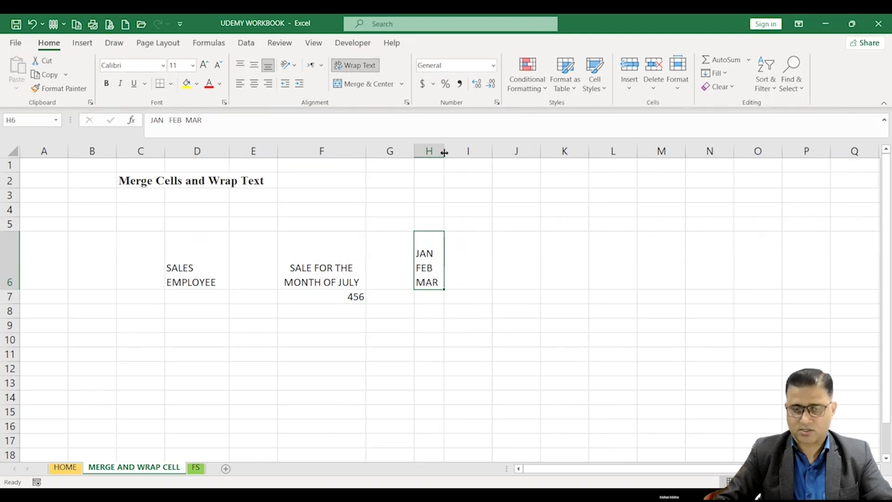
pyautogui.moveTo(445, 152)
pyautogui.mouseDown()
pyautogui.moveTo(470, 152)
pyautogui.moveTo(450, 157)
pyautogui.mouseUp()
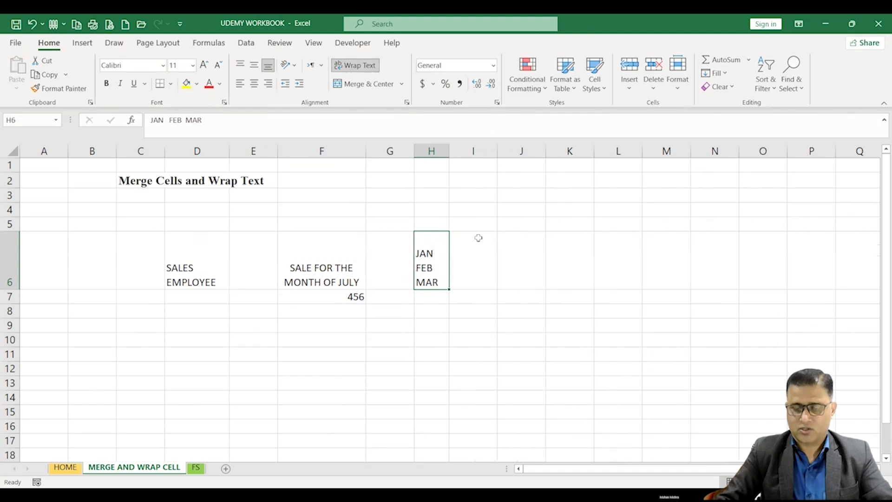
# Enter JAN, FEB and MAR in cell I6 with a manual line break between the months.
pyautogui.click(475, 254)
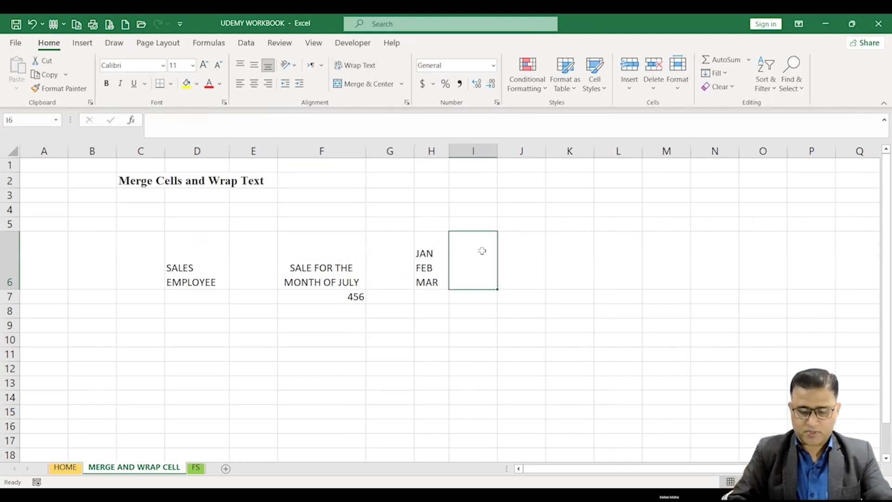
pyautogui.write('JAN')
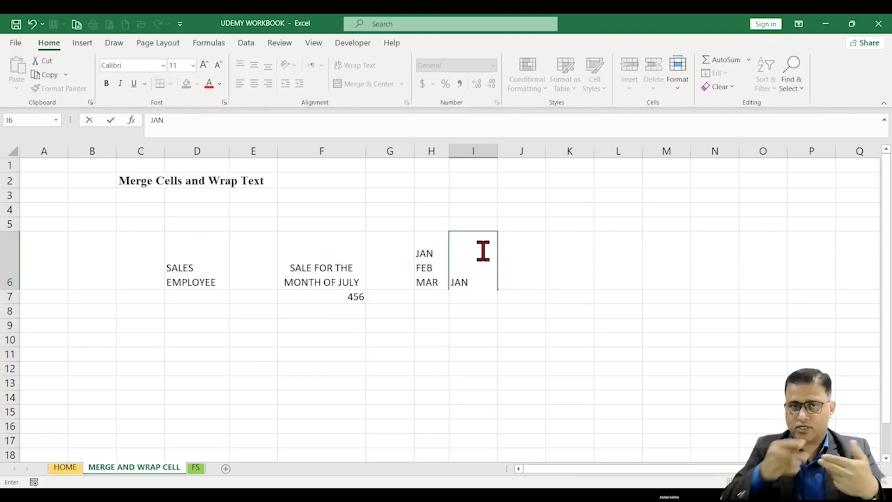
pyautogui.write('FEB')
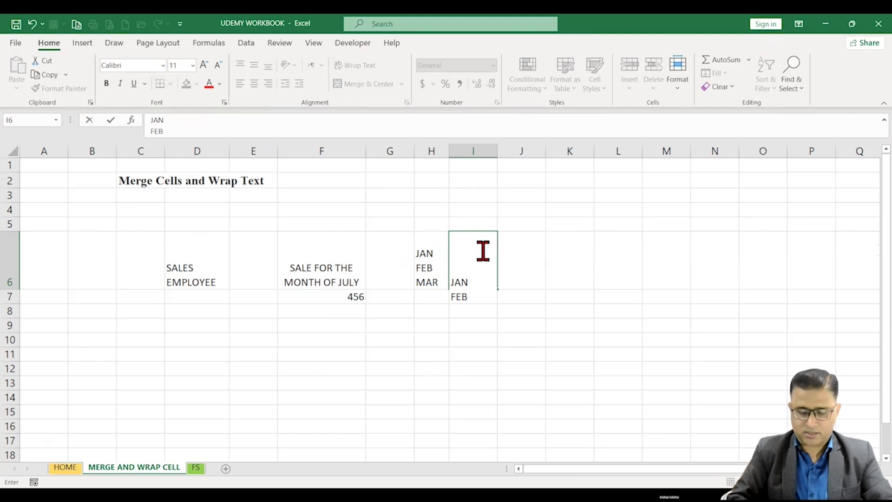
pyautogui.hotkey('alt', 'Return')
pyautogui.write('MAR')
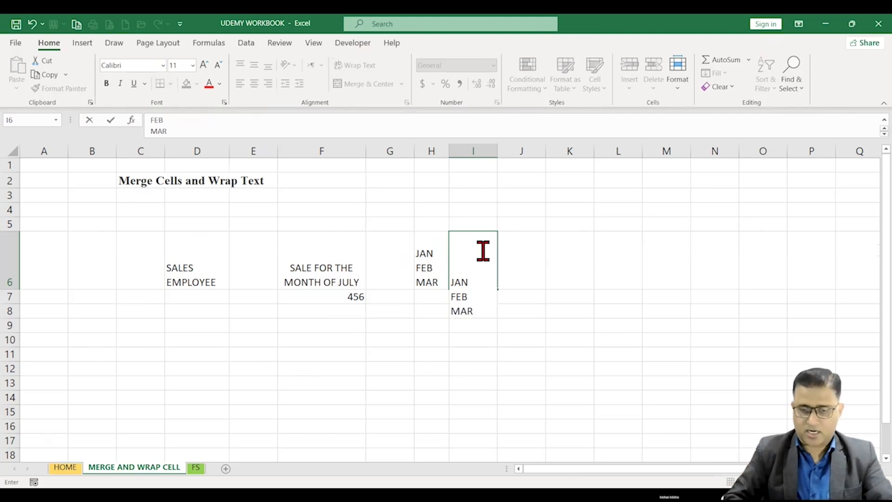
pyautogui.click(478, 357)
pyautogui.click(482, 258)
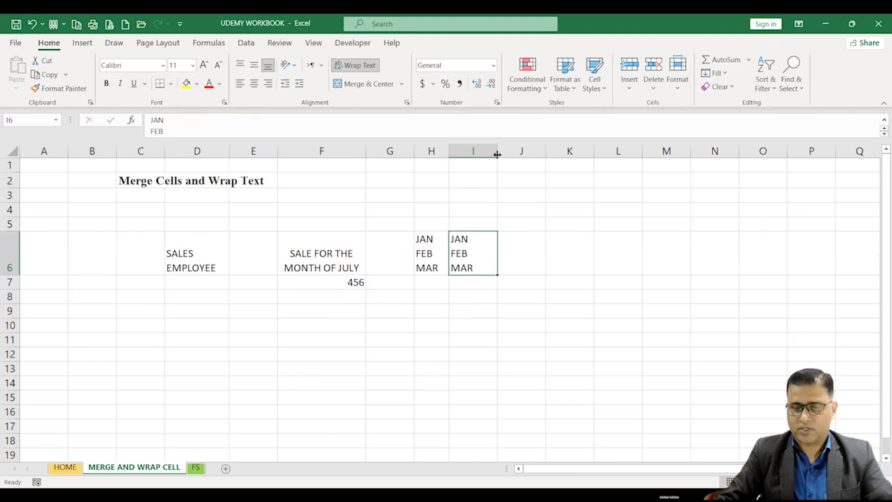
# Widen column I to more than twice its width and inspect the manual line breaks inside cell I6.
pyautogui.moveTo(497, 151); pyautogui.dragTo(562, 155)
pyautogui.click(560, 161)
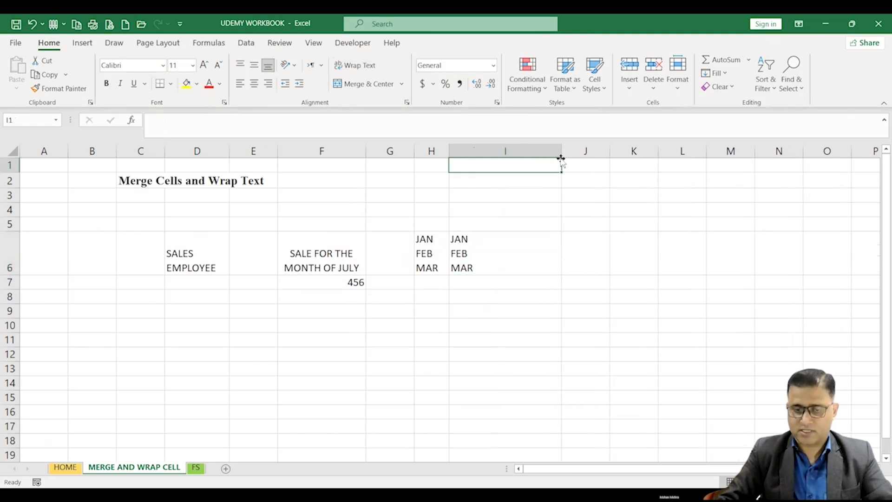
pyautogui.click(480, 240)
pyautogui.doubleClick(481, 240)
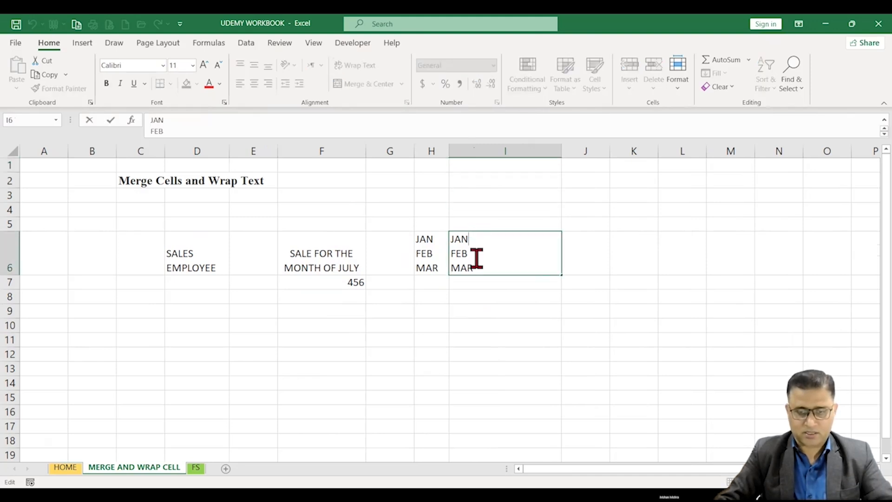
pyautogui.click(425, 253)
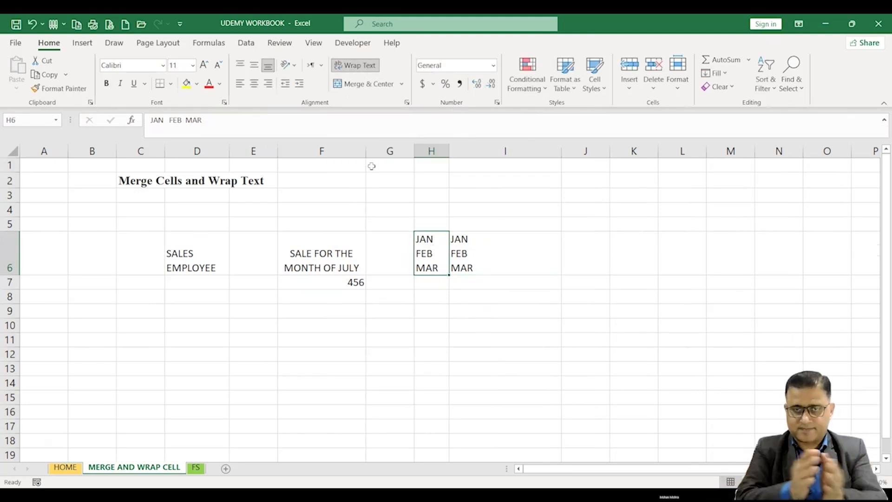
pyautogui.click(468, 330)
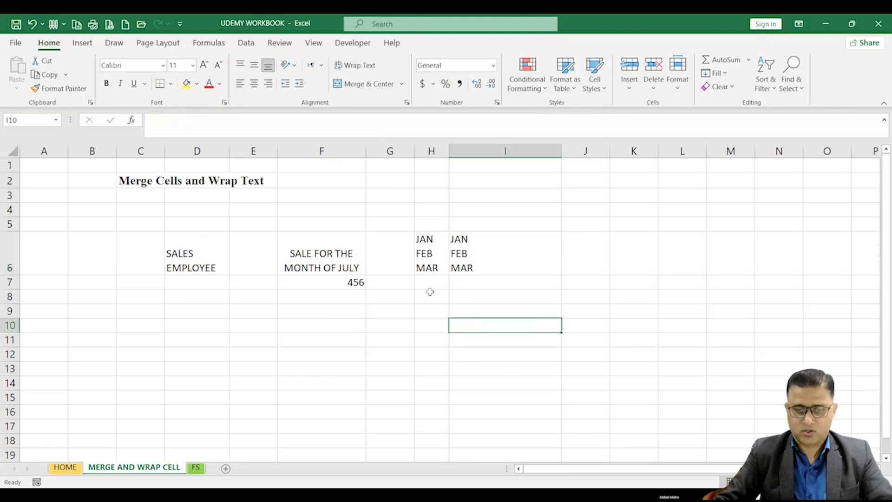
pyautogui.moveTo(342, 252); pyautogui.dragTo(490, 268)
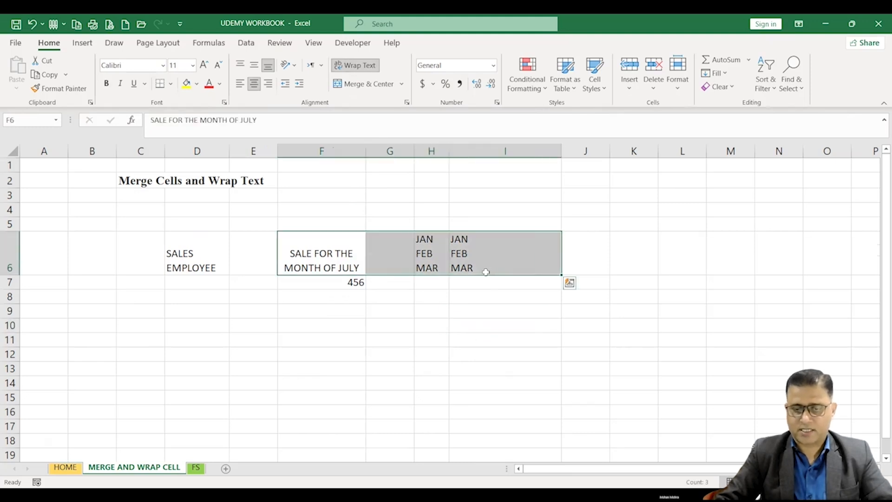
pyautogui.click(467, 338)
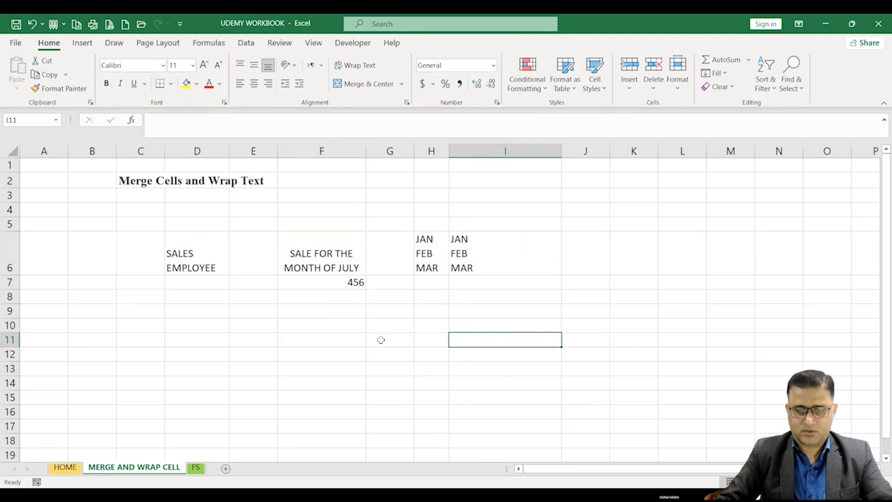
# Enter the table title SALES RECORD FOR THE YEAR 2024 in cell G9.
pyautogui.click(404, 312)
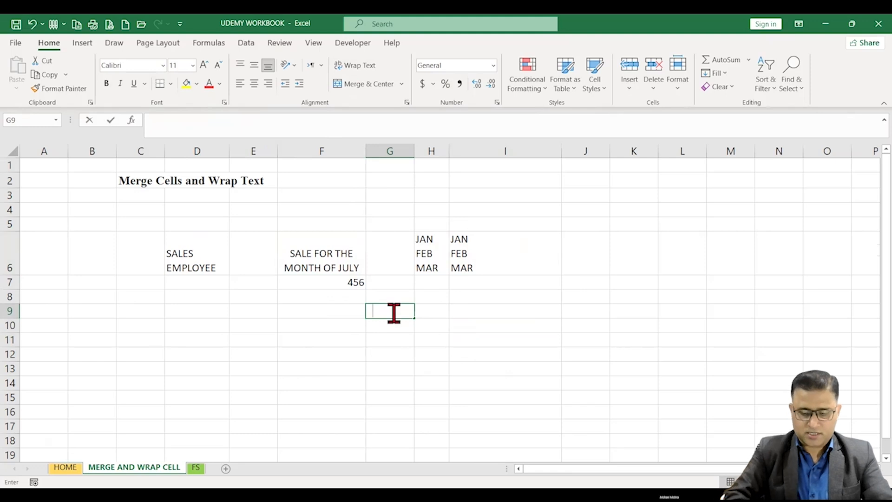
pyautogui.write('SALES RE')
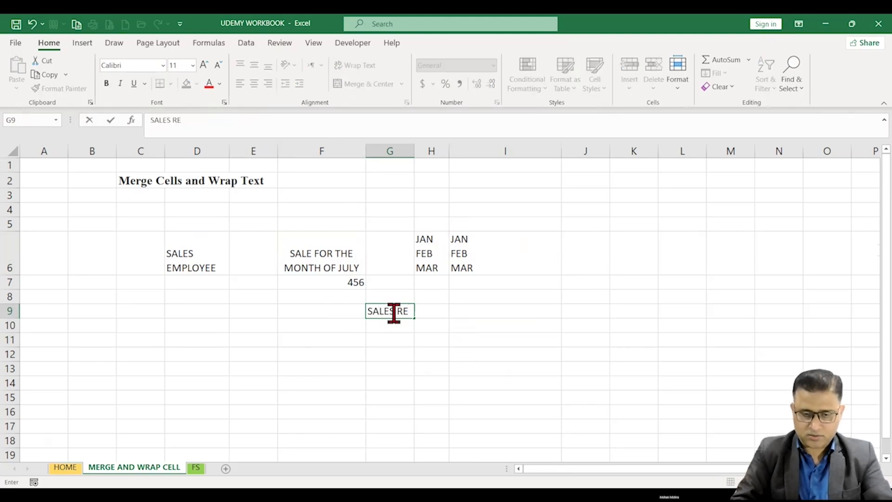
pyautogui.write('CORD')
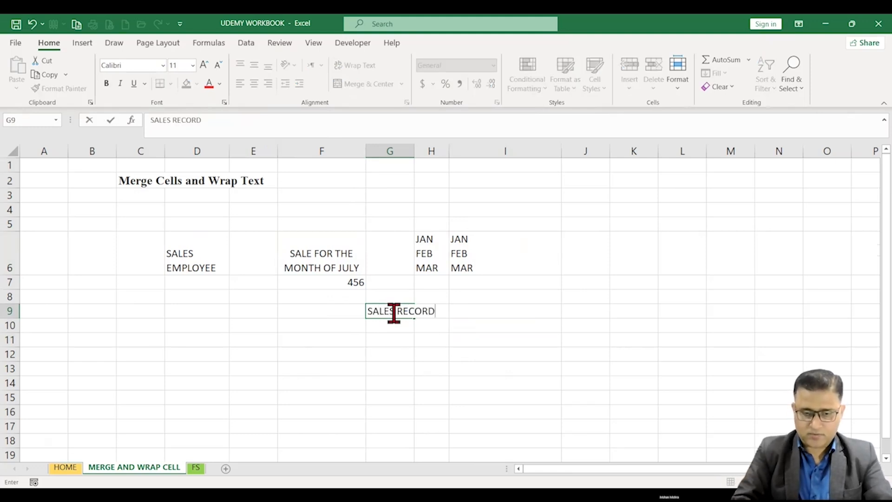
pyautogui.write(' FOR THE ')
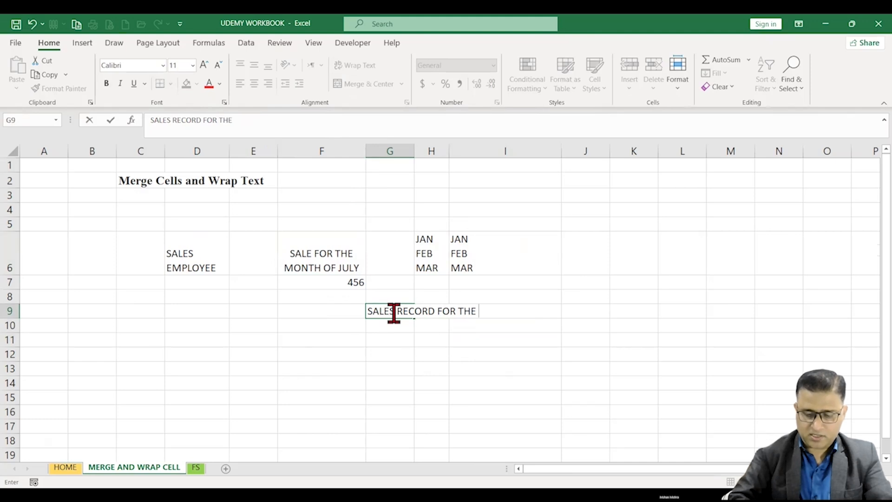
pyautogui.write('MONTH')
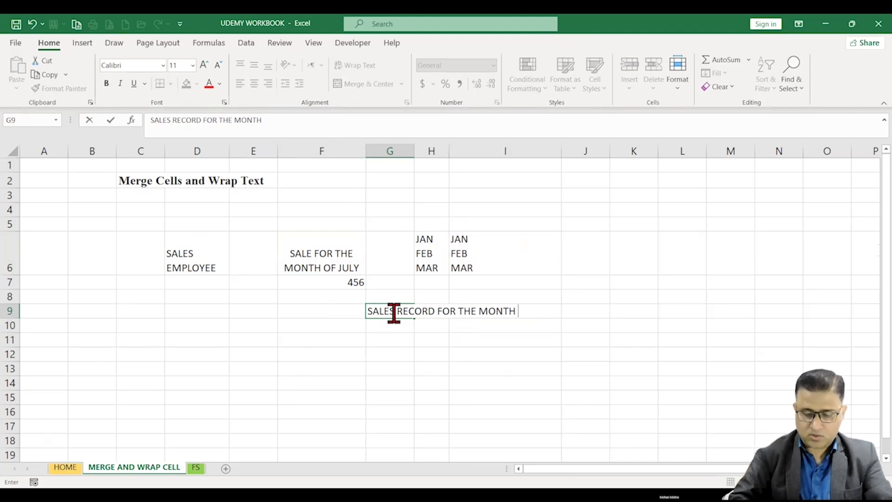
pyautogui.press('BackSpace')
pyautogui.press('BackSpace')
pyautogui.press('BackSpace')
pyautogui.press('BackSpace')
pyautogui.press('BackSpace')
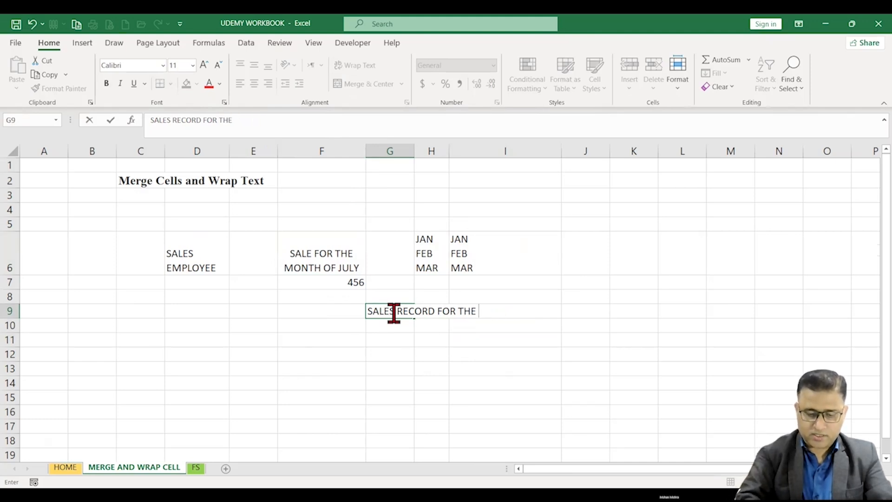
pyautogui.write('YEAR 2024')
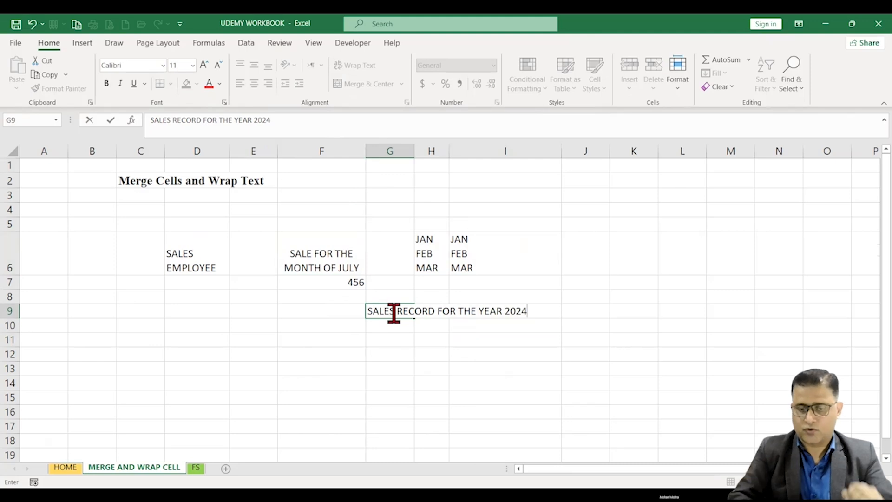
pyautogui.click(423, 384)
# Enter the column headers PRODUCT, QTY and PRICE in cells G10 to I10.
pyautogui.click(395, 326)
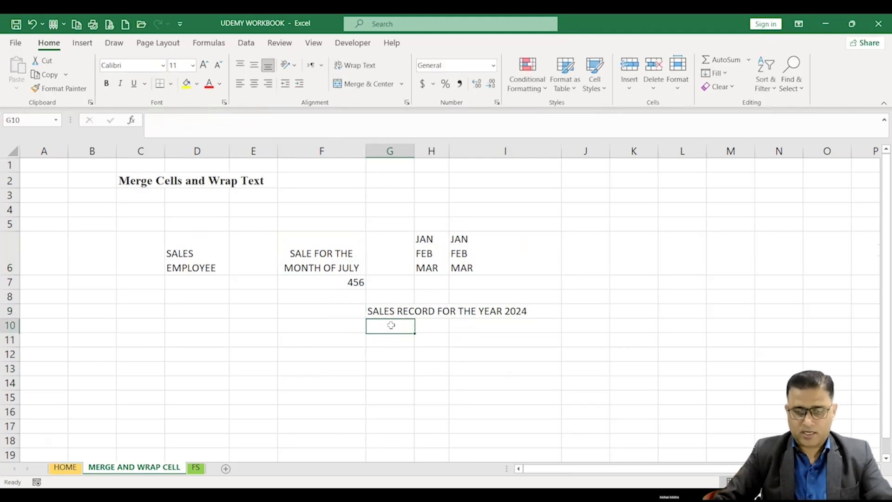
pyautogui.write('PRODUCT')
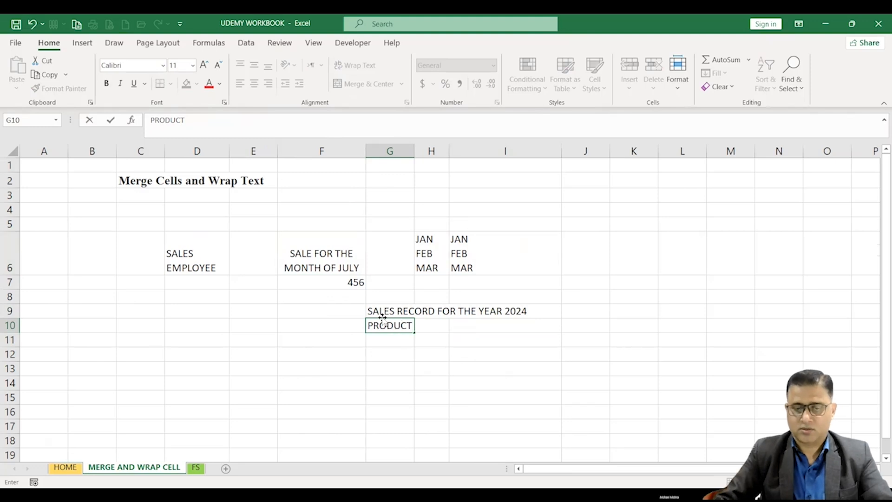
pyautogui.click(403, 385)
pyautogui.click(434, 325)
pyautogui.write('QTY')
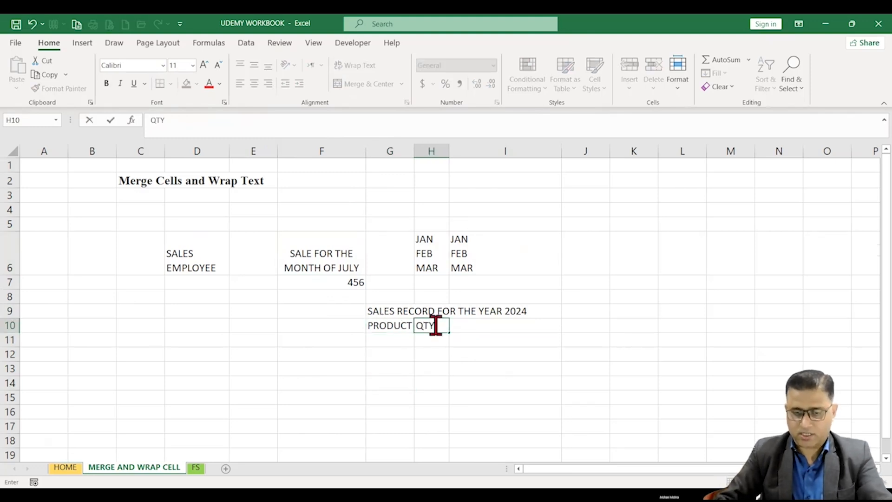
pyautogui.click(503, 323)
pyautogui.write('PRI')
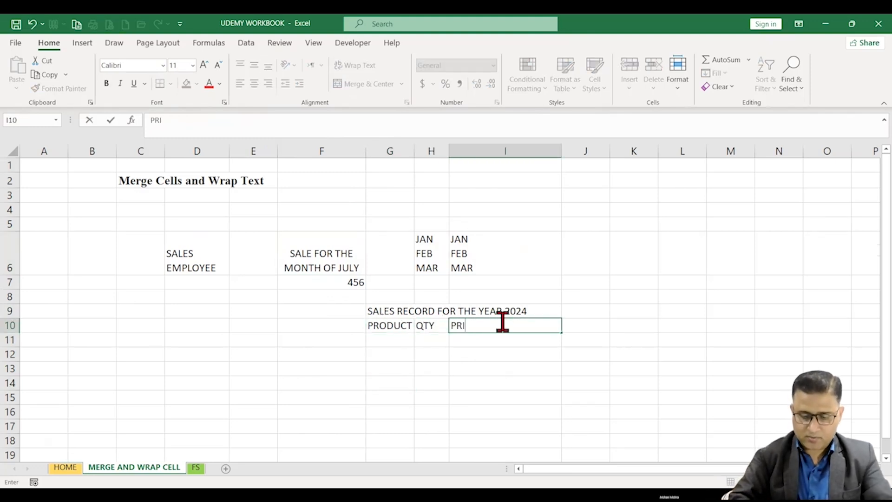
pyautogui.write('CE')
pyautogui.press('Return')
pyautogui.click(474, 369)
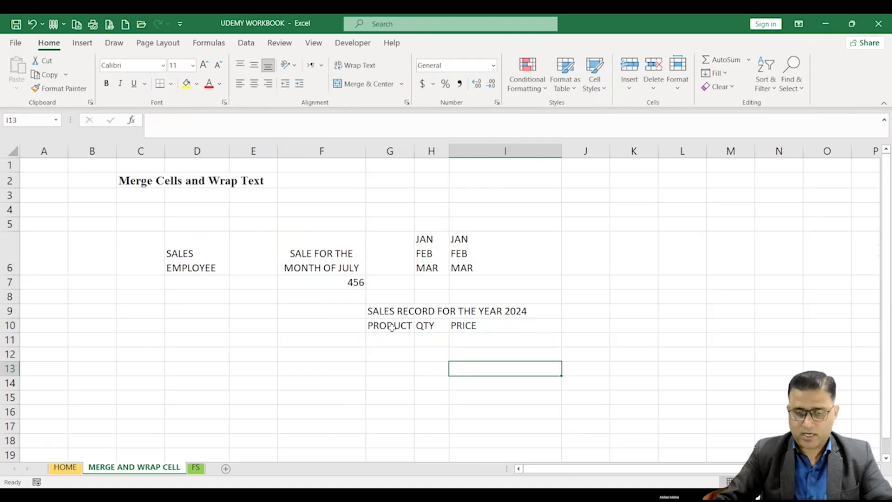
# Apply All Borders to the sales record table range G9:I14.
pyautogui.moveTo(389, 316); pyautogui.dragTo(516, 385)
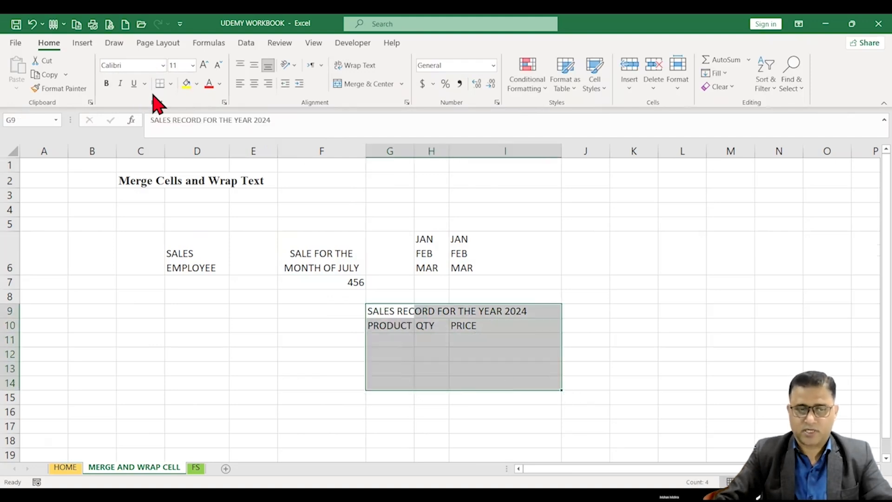
pyautogui.click(170, 84)
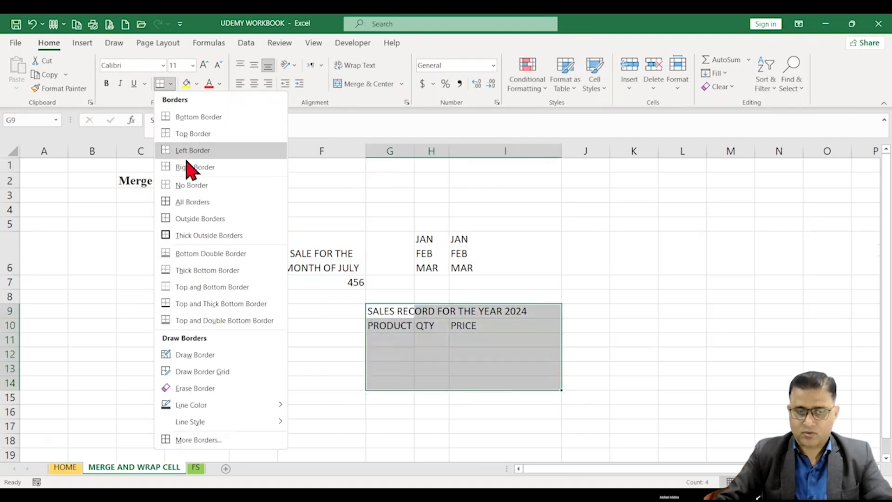
pyautogui.click(193, 203)
pyautogui.click(505, 354)
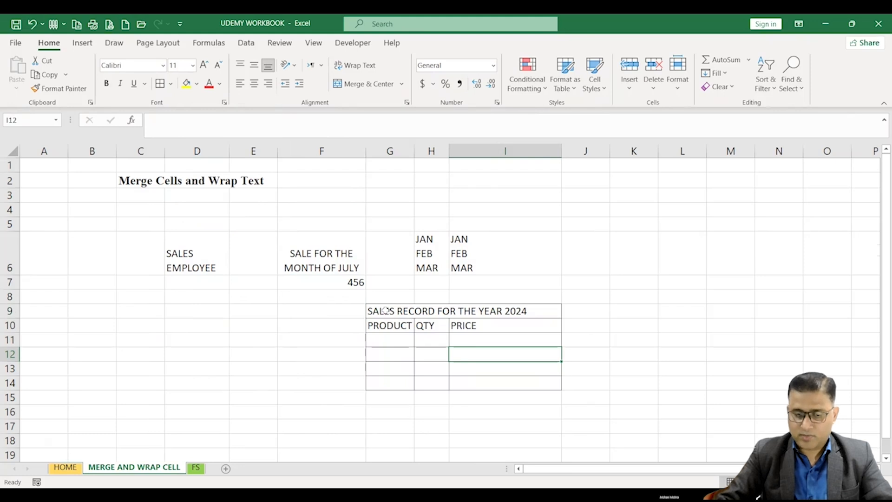
# Check cells G9, H9 and I9 individually to see which of them holds the table title.
pyautogui.moveTo(385, 310); pyautogui.dragTo(500, 311)
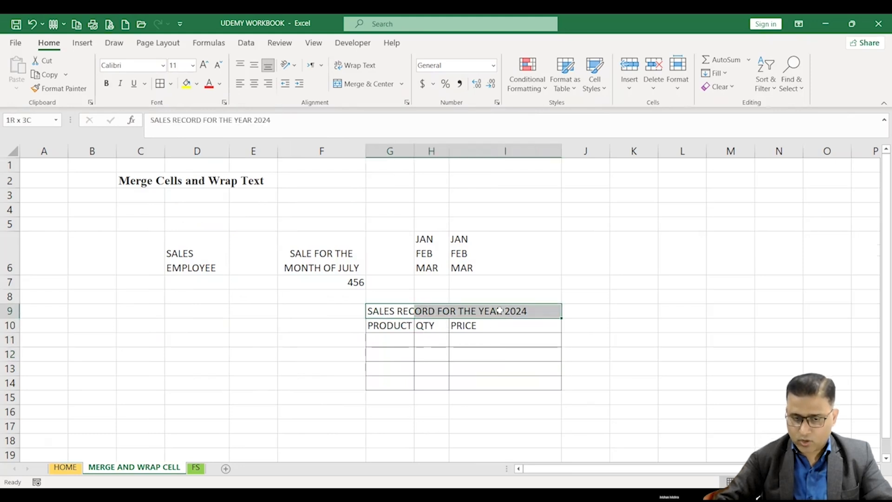
pyautogui.click(387, 313)
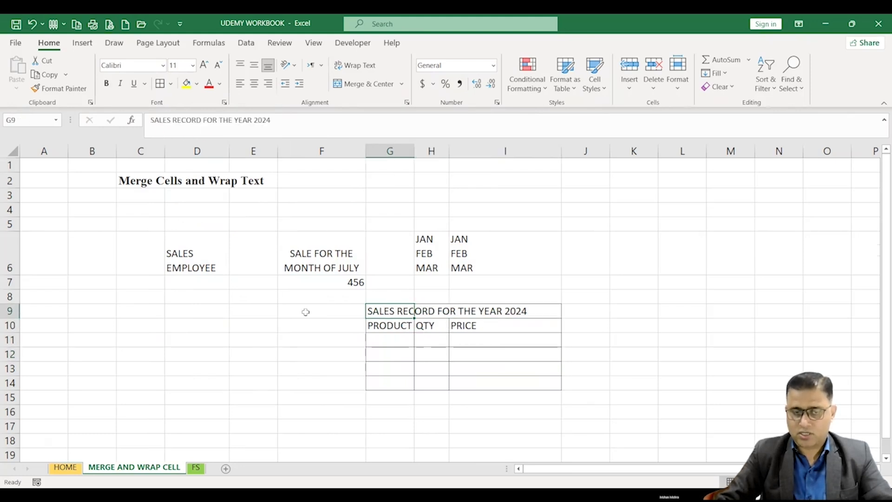
pyautogui.click(441, 311)
pyautogui.click(492, 312)
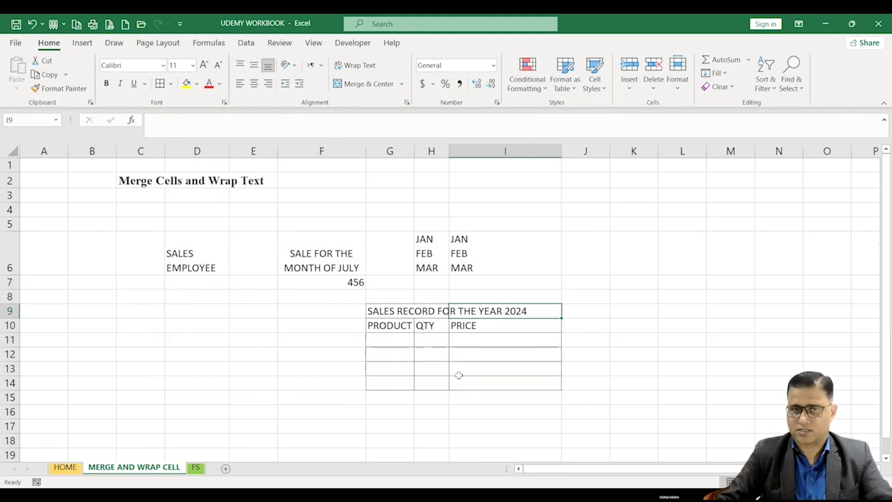
pyautogui.click(465, 393)
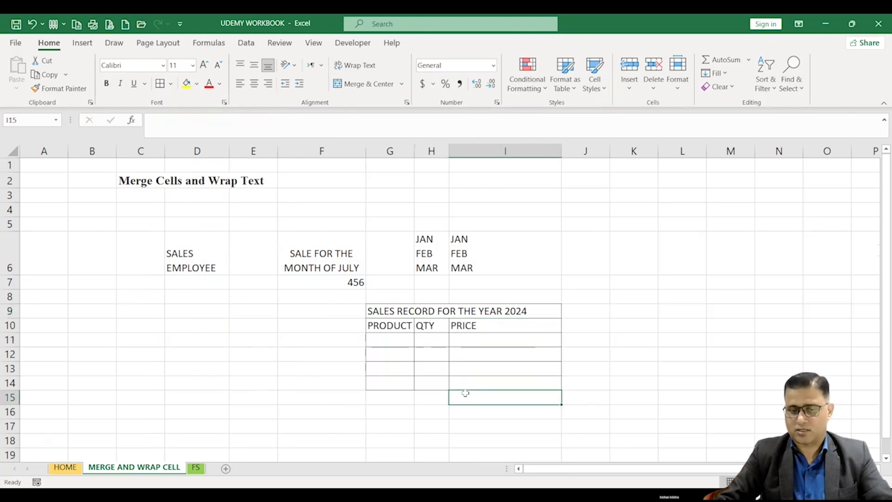
# Merge and center the title across G9:I9 and middle-align it in a taller row 9.
pyautogui.moveTo(382, 308); pyautogui.dragTo(508, 310)
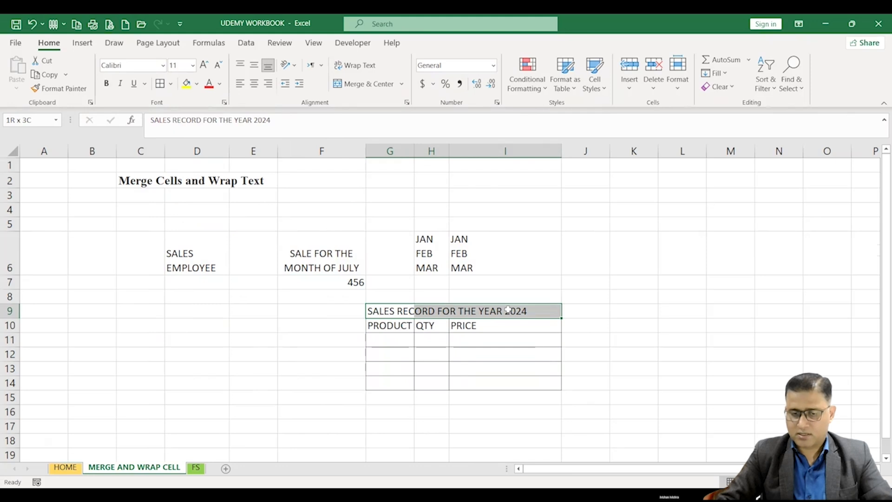
pyautogui.click(365, 85)
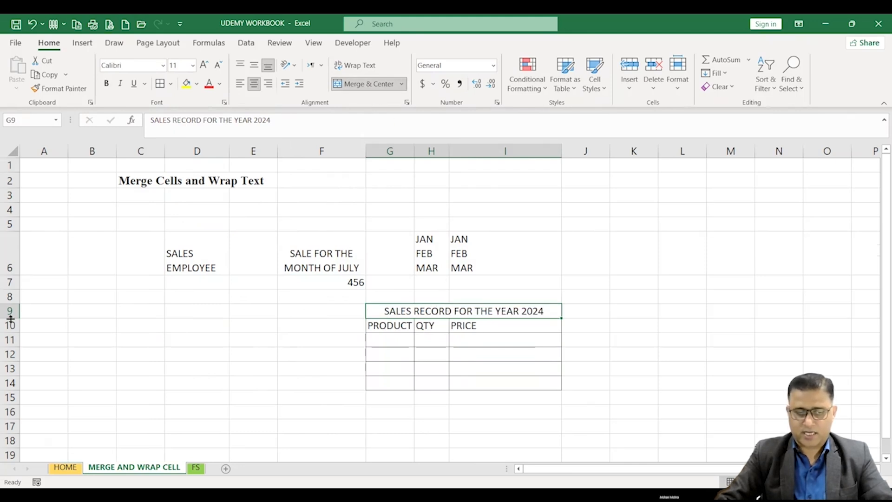
pyautogui.moveTo(10, 317); pyautogui.dragTo(10, 327)
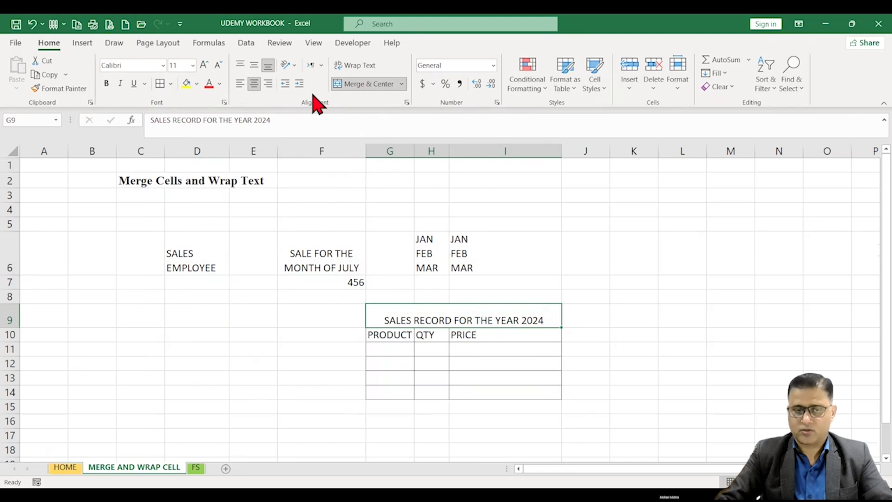
pyautogui.click(254, 65)
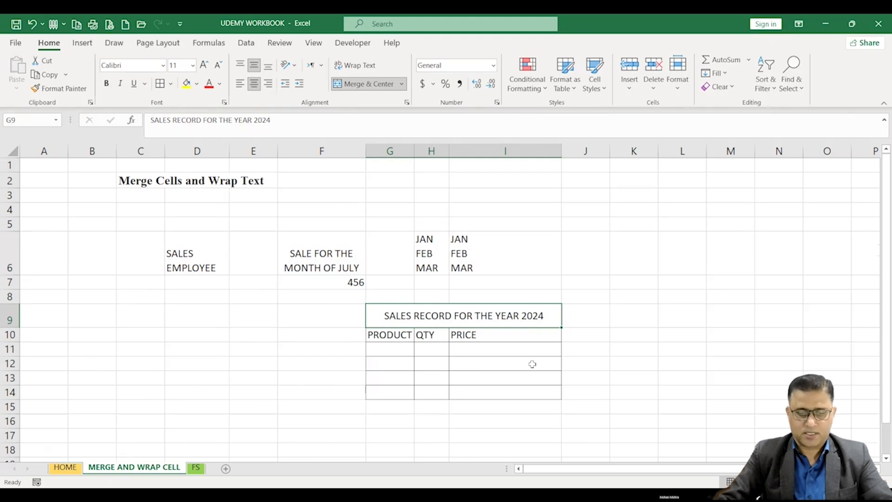
# Merge and center the empty cells G17:I17 below the sales table and give them a border.
pyautogui.scroll(-2, 453, 392)
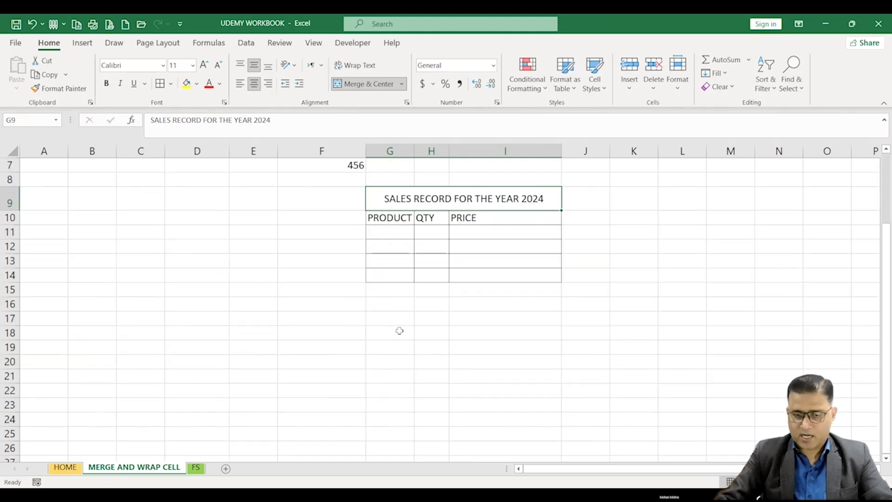
pyautogui.moveTo(392, 322); pyautogui.dragTo(511, 320)
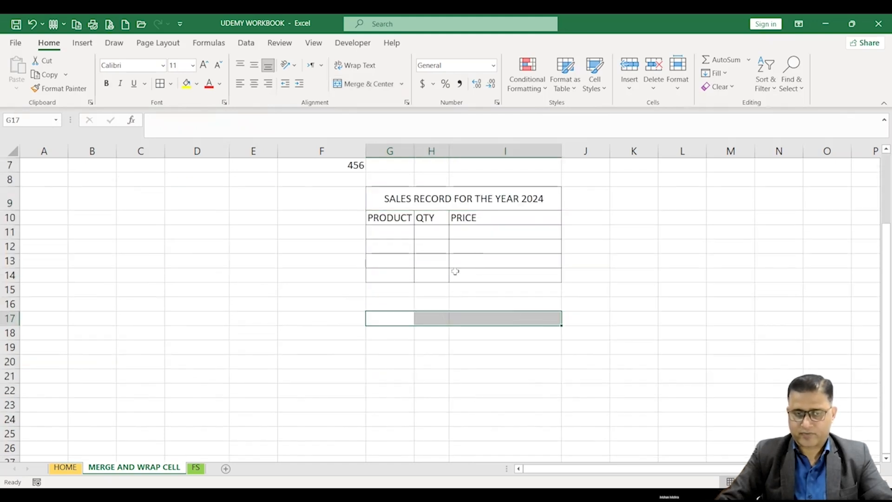
pyautogui.click(370, 85)
pyautogui.click(483, 388)
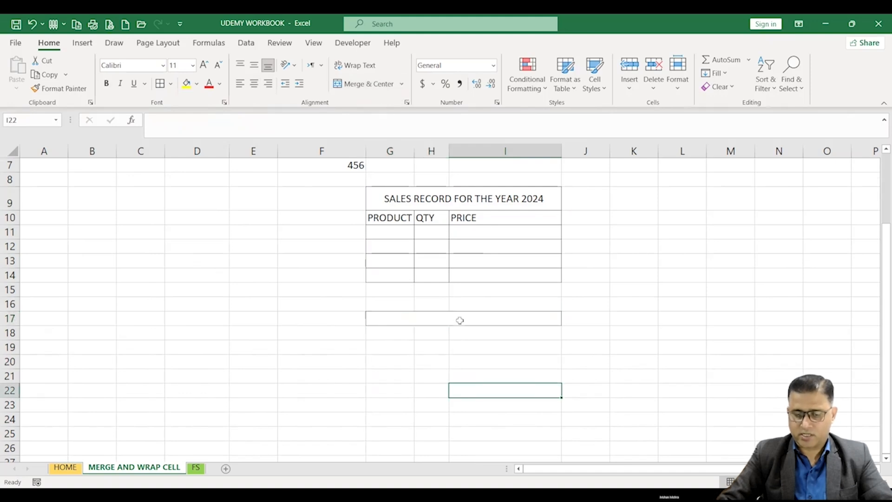
# Copy the merged cell G17:I17 down through row 21 so each row has its own merged cell.
pyautogui.click(460, 319)
pyautogui.moveTo(460, 317); pyautogui.dragTo(476, 402)
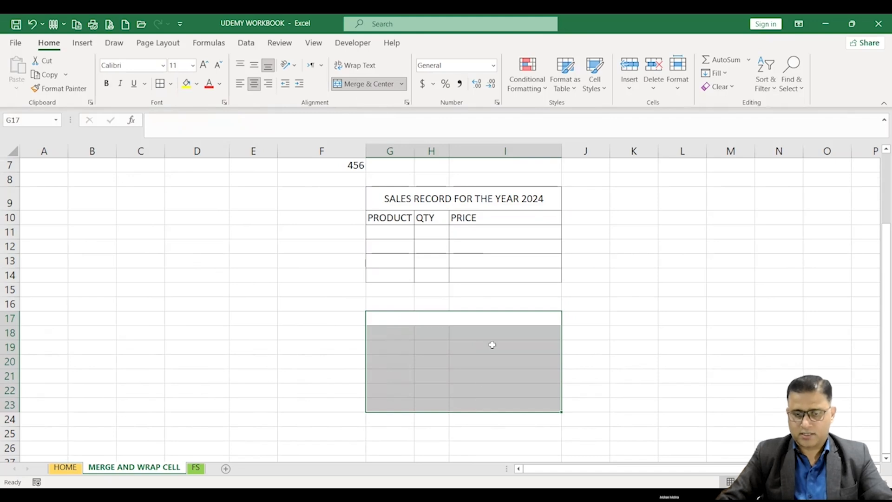
pyautogui.click(487, 318)
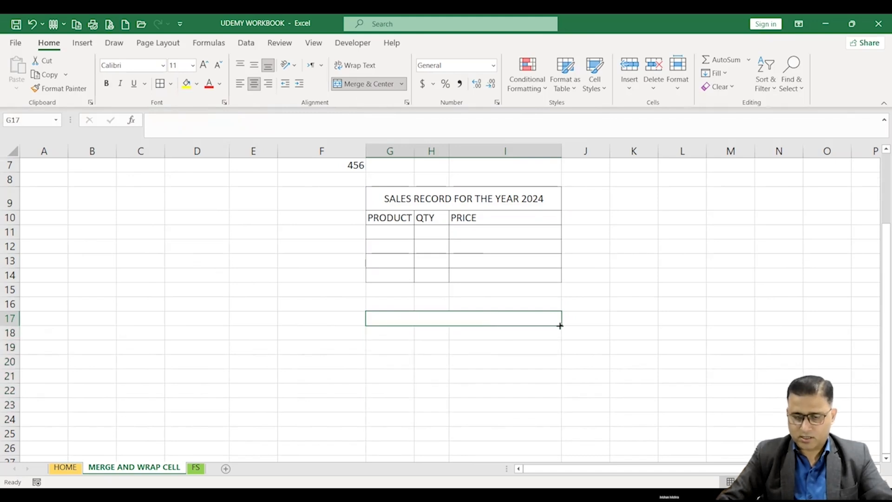
pyautogui.moveTo(560, 325); pyautogui.dragTo(562, 384)
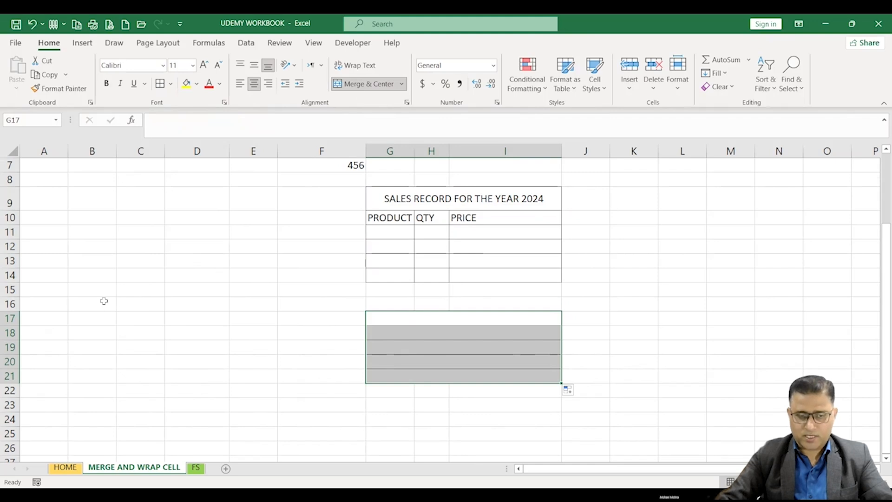
# Apply Merge Across to B16:D23 and step down through the resulting merged rows.
pyautogui.moveTo(102, 302); pyautogui.dragTo(190, 403)
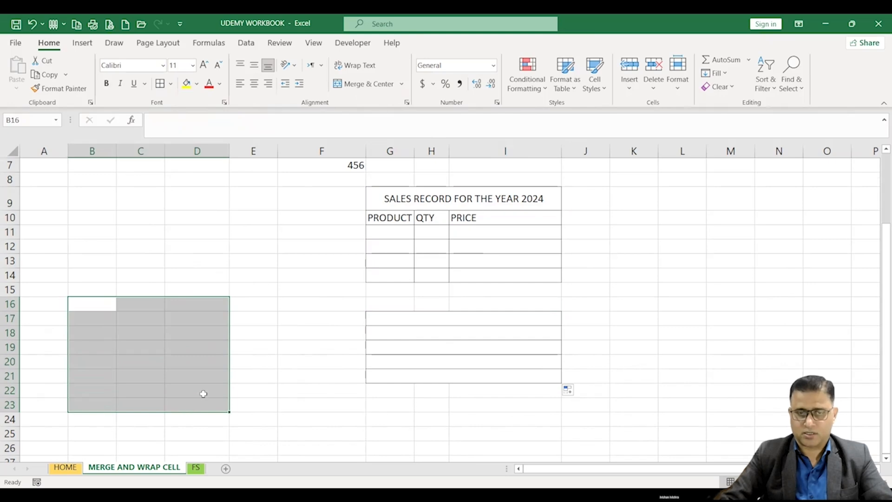
pyautogui.click(403, 85)
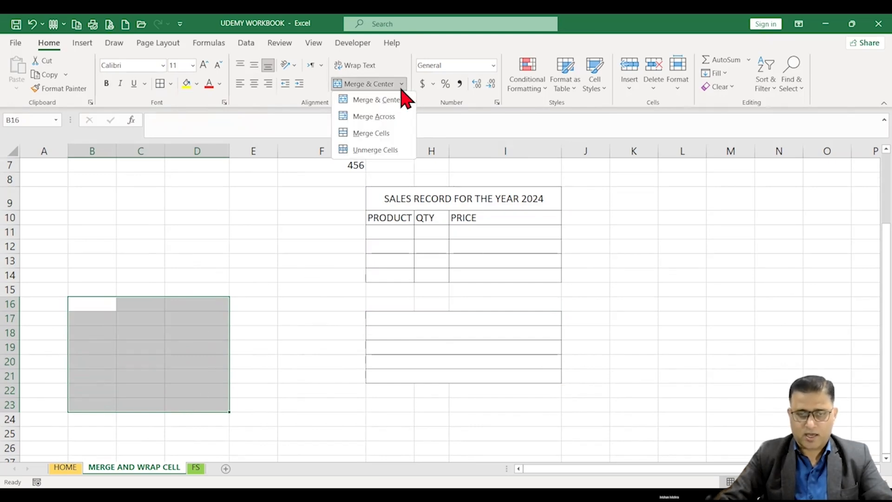
pyautogui.click(381, 122)
pyautogui.press('Down')
pyautogui.press('Down')
pyautogui.press('Down')
pyautogui.press('Down')
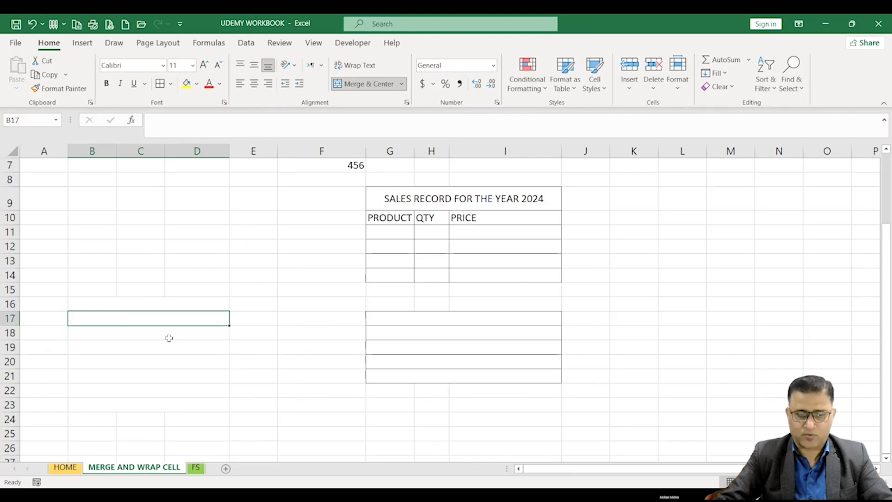
# Apply borders to all the merged rows in B16:D23.
pyautogui.moveTo(165, 305); pyautogui.dragTo(175, 408)
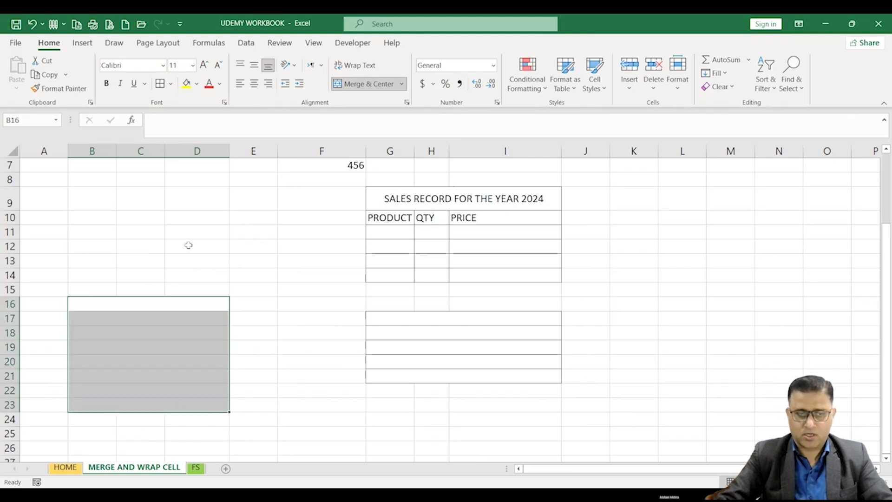
pyautogui.click(318, 302)
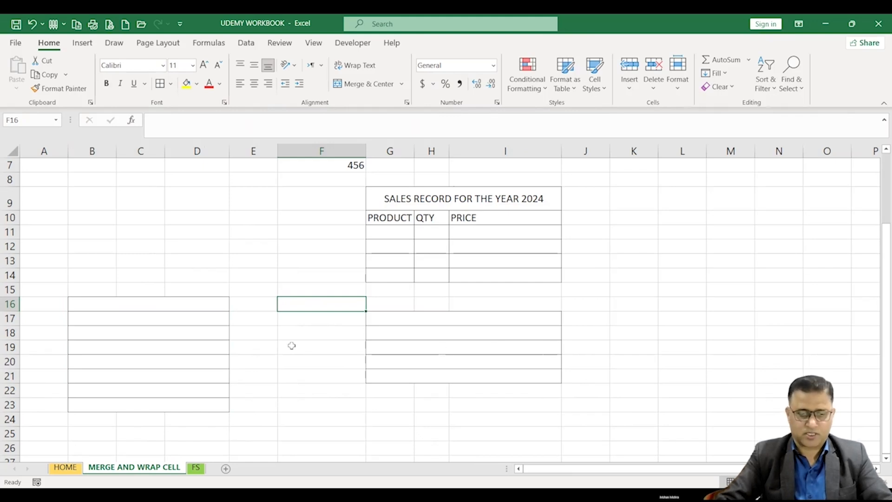
pyautogui.moveTo(186, 305); pyautogui.dragTo(191, 374)
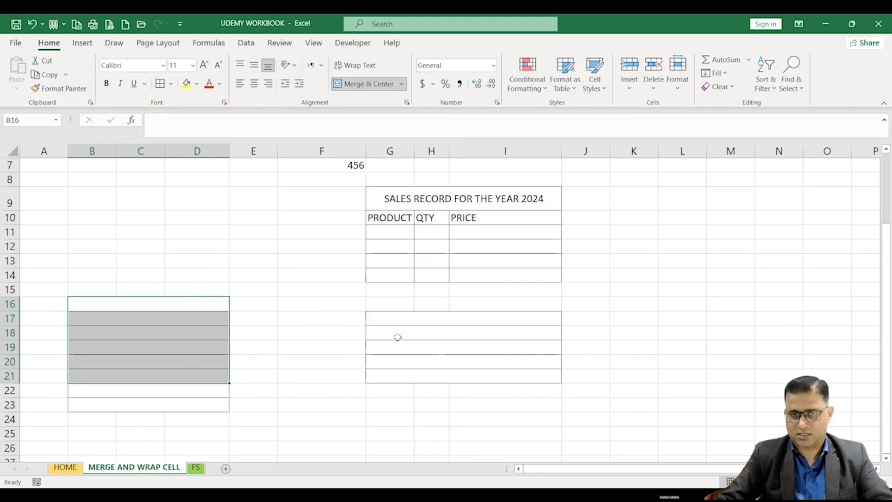
# Center the SALES EMPLOYEE text in cell D6 horizontally and widen column D slightly.
pyautogui.scroll(2, 396, 361)
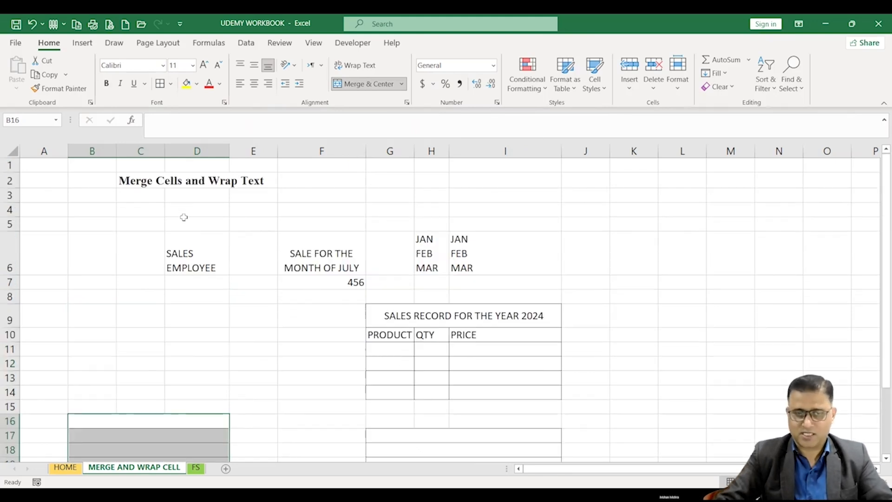
pyautogui.click(205, 260)
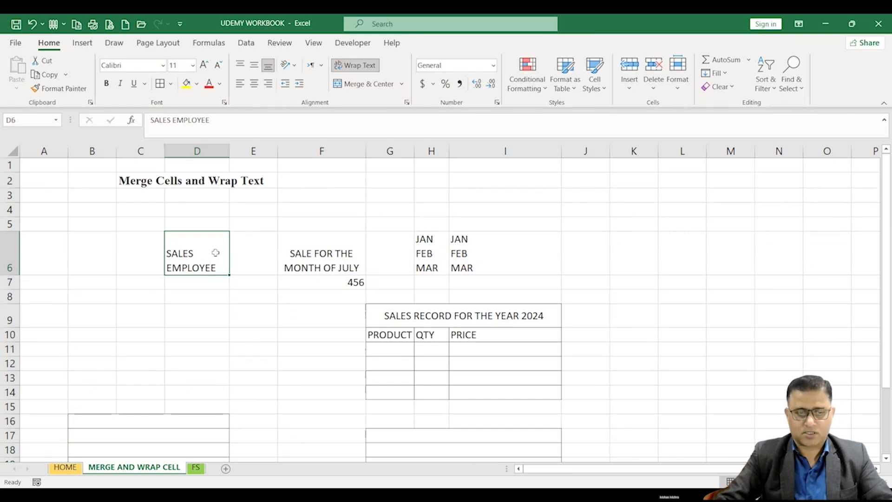
pyautogui.click(253, 84)
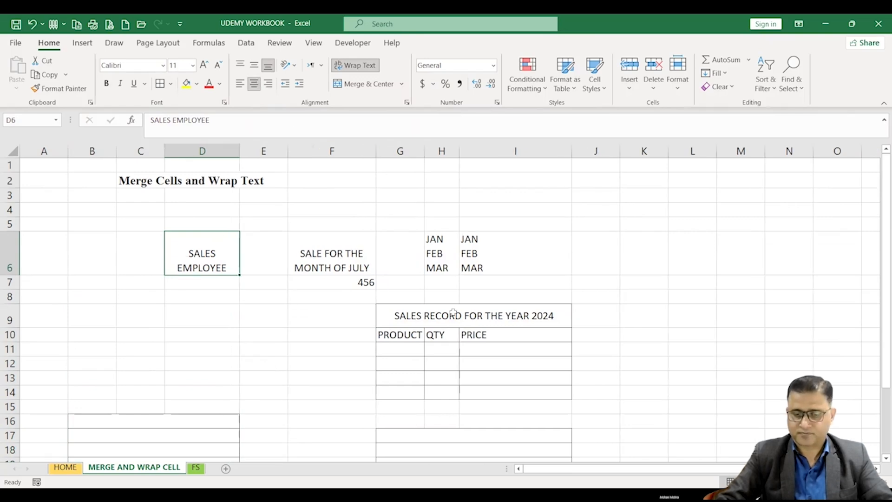
# Unmerge rows 18 and 20 of the bordered block B16:D23.
pyautogui.scroll(-3, 436, 321)
pyautogui.click(412, 269)
pyautogui.click(434, 310)
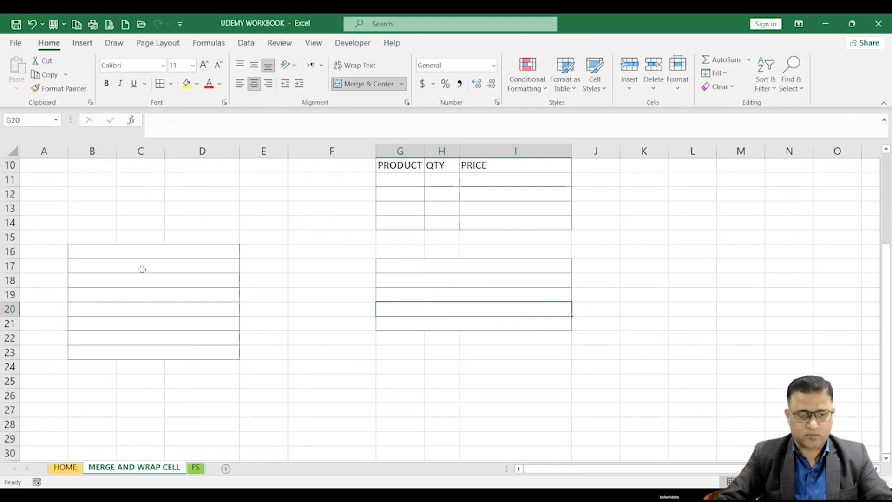
pyautogui.moveTo(93, 280); pyautogui.dragTo(204, 280)
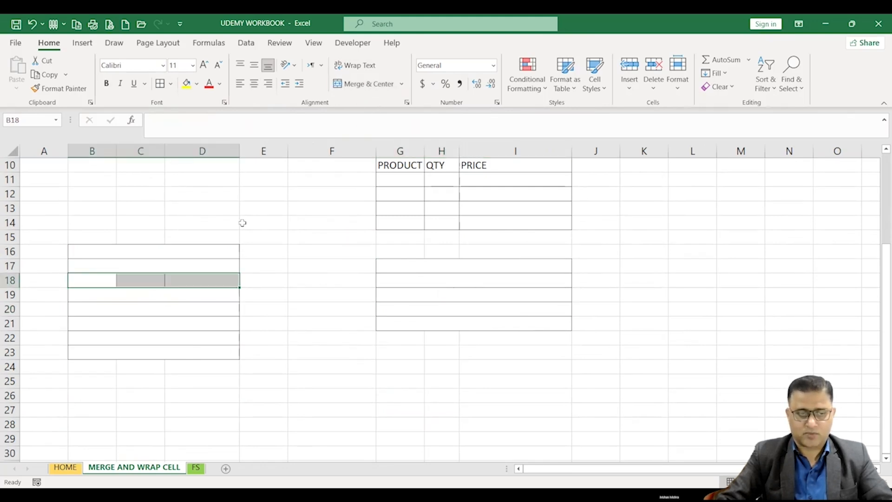
pyautogui.click(151, 309)
pyautogui.click(363, 84)
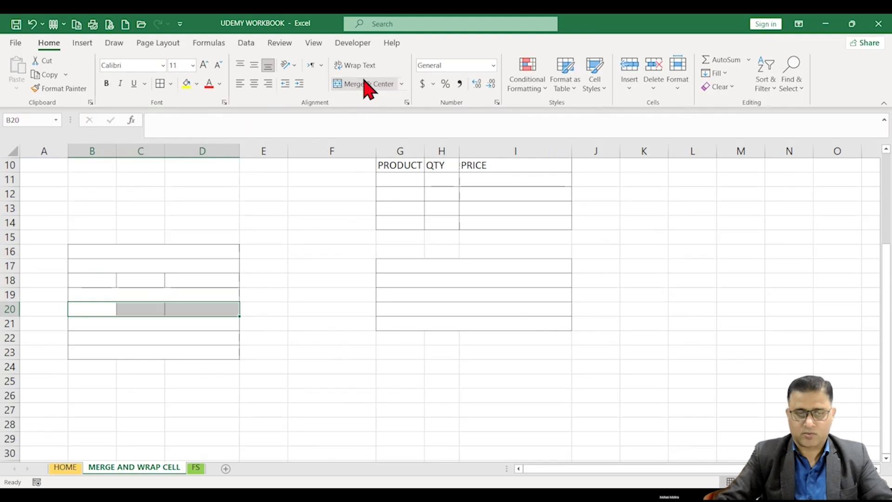
# Insert a new column before column C to widen the bordered block.
pyautogui.rightClick(142, 150)
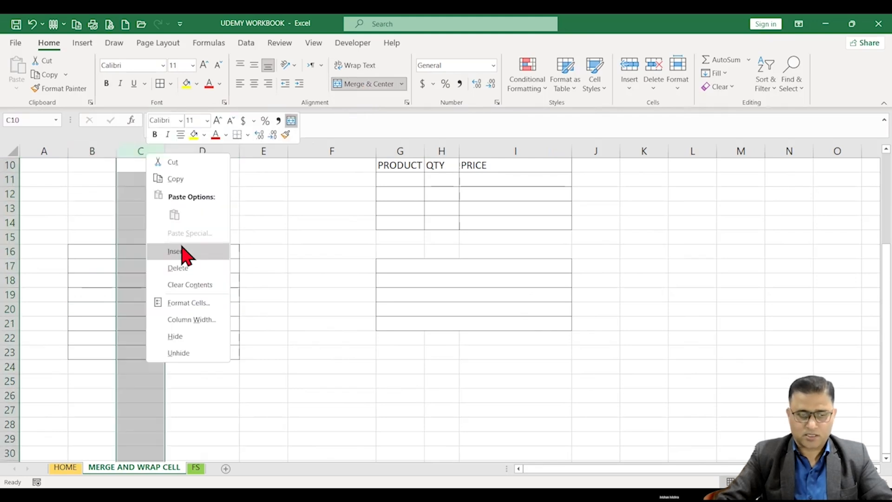
pyautogui.click(193, 255)
pyautogui.click(207, 326)
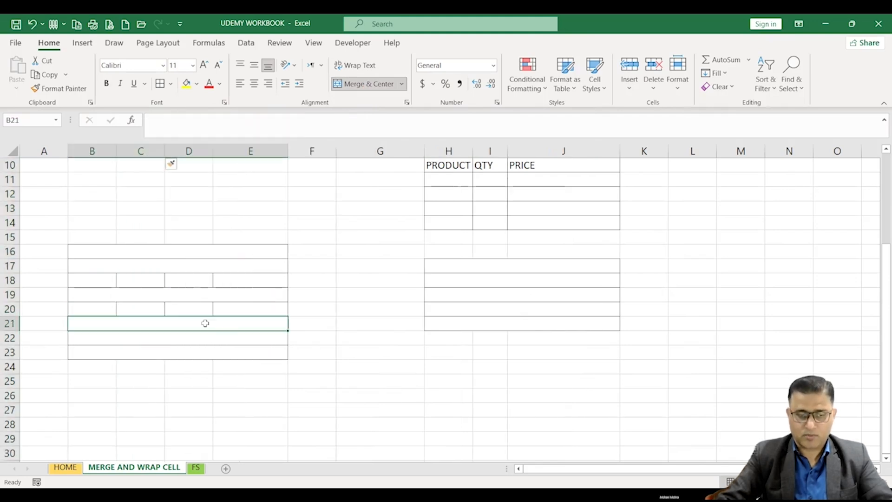
# Merge and center B18:C18 and D18:E18 as two separate cells in row 18.
pyautogui.moveTo(98, 281); pyautogui.dragTo(120, 281)
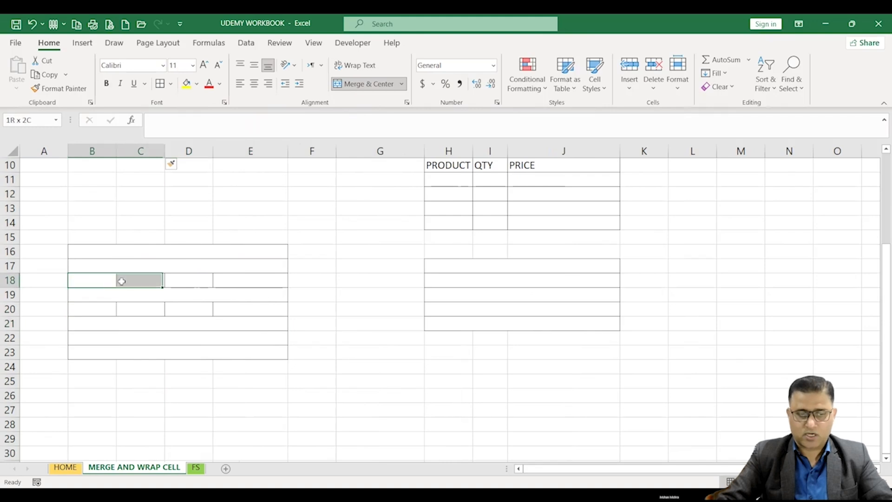
pyautogui.click(369, 84)
pyautogui.moveTo(198, 280); pyautogui.dragTo(239, 279)
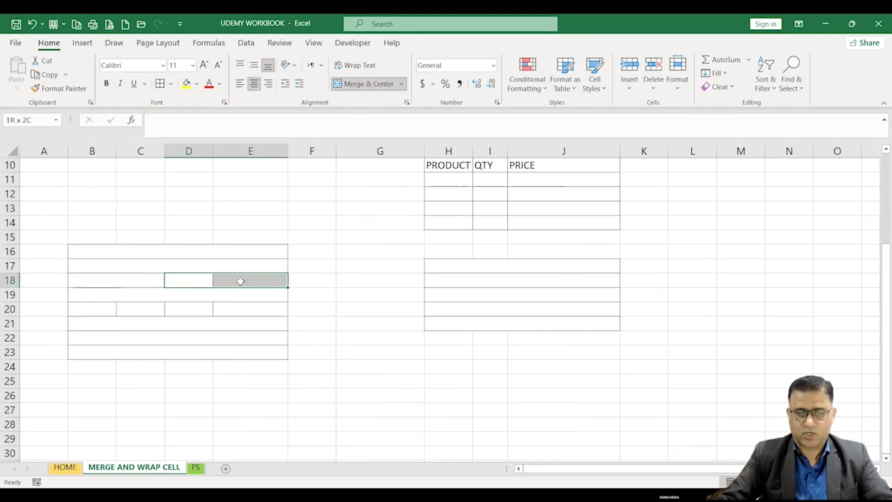
pyautogui.click(369, 84)
pyautogui.click(175, 255)
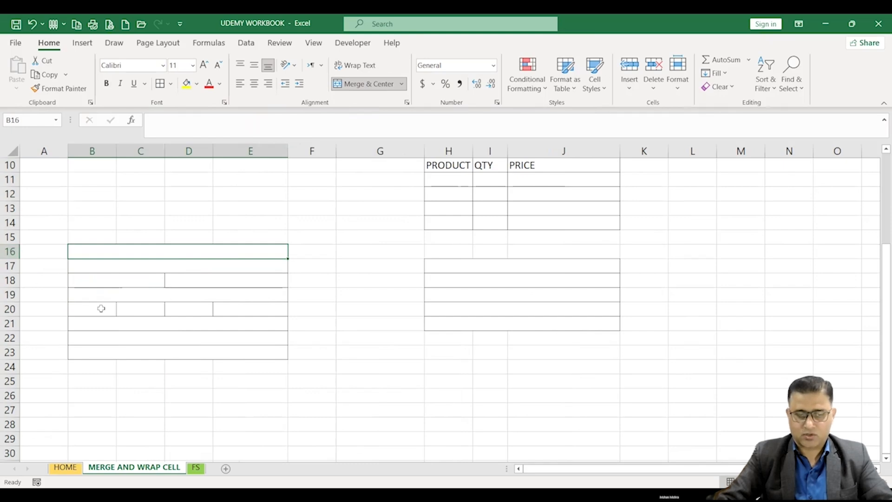
# Merge and center B20:C20 and D20:E20 as two separate cells in row 20.
pyautogui.moveTo(101, 308); pyautogui.dragTo(126, 311)
pyautogui.click(370, 85)
pyautogui.click(205, 310)
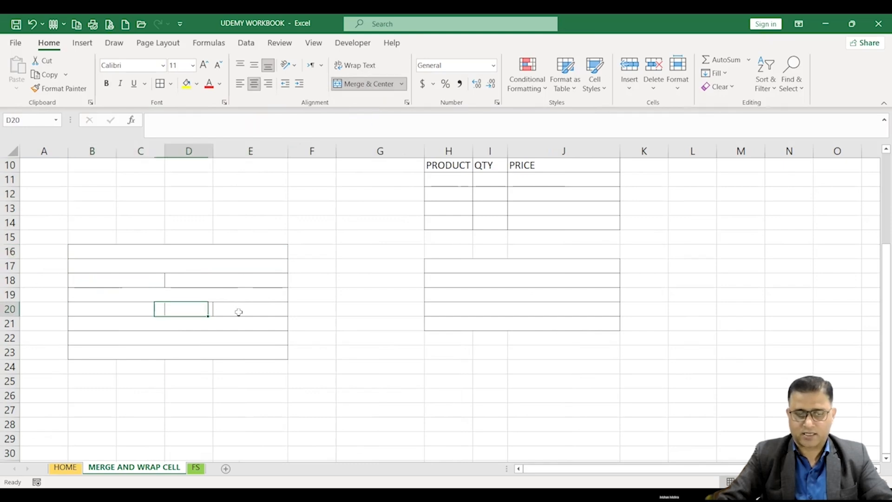
pyautogui.moveTo(238, 312); pyautogui.dragTo(241, 312)
pyautogui.click(370, 84)
# Fill the merged cell B17:E17 with yellow and the merged cell B18:C18 with light blue.
pyautogui.click(170, 266)
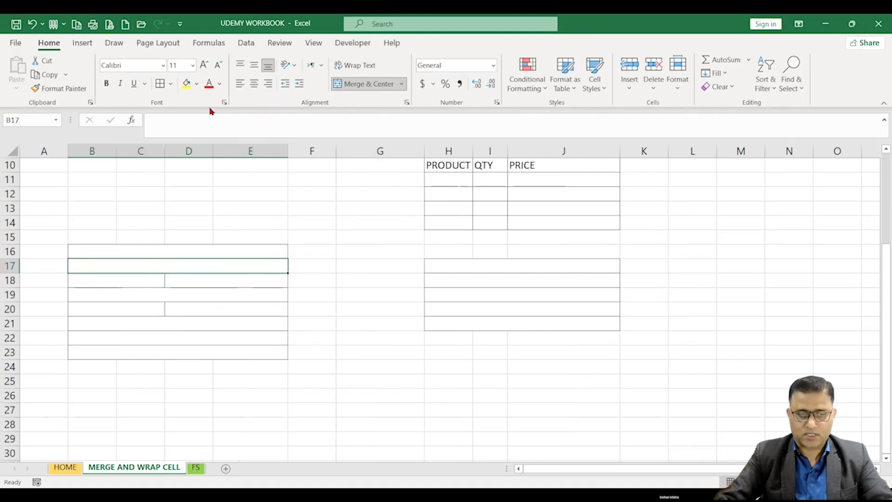
pyautogui.click(186, 83)
pyautogui.click(142, 282)
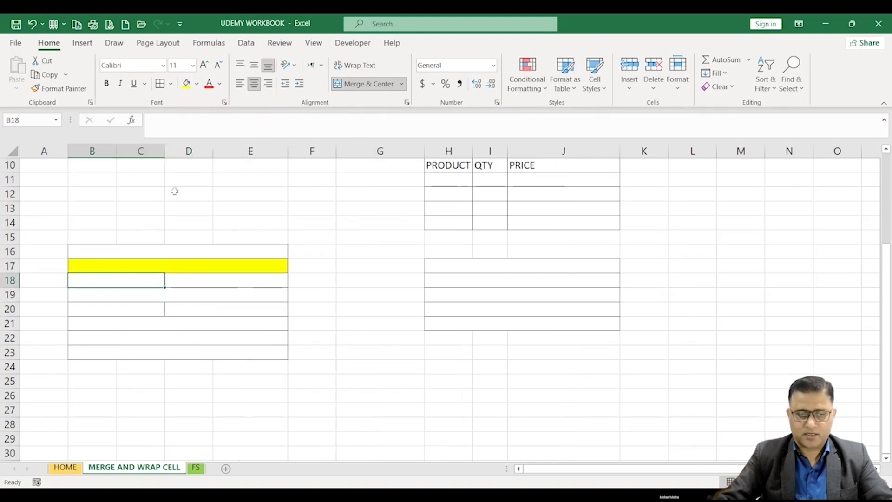
pyautogui.click(191, 89)
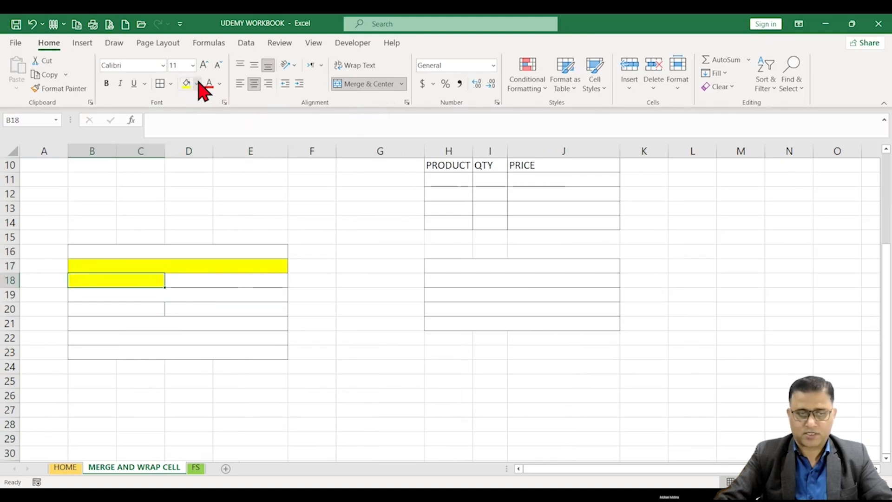
pyautogui.click(200, 88)
pyautogui.click(223, 145)
pyautogui.click(209, 265)
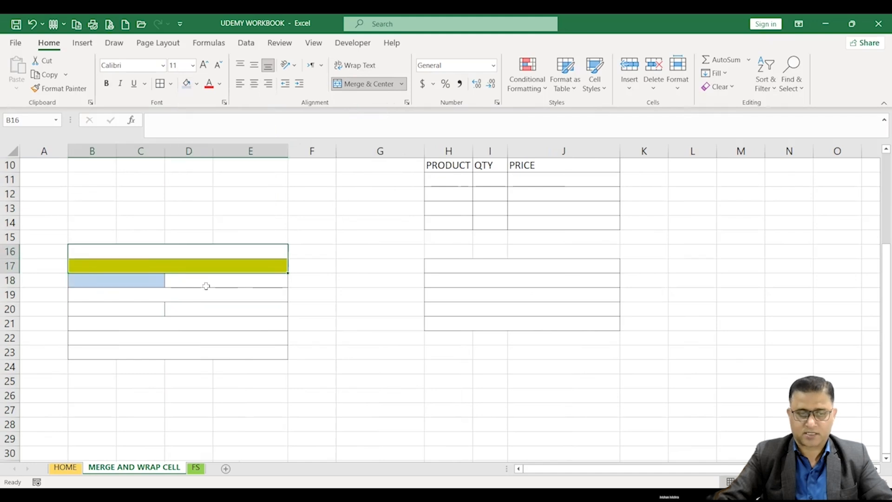
# Fill the merged cells D18:E18 and B19:E19 with gold.
pyautogui.click(205, 285)
pyautogui.click(196, 84)
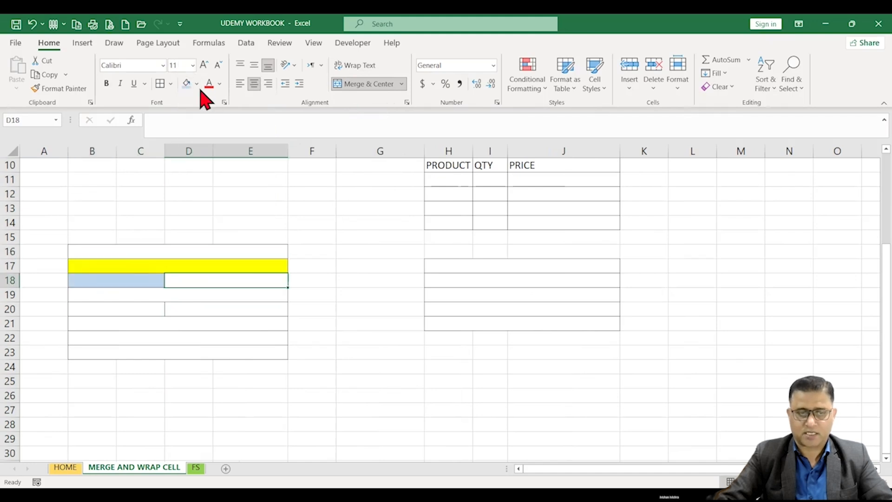
pyautogui.click(249, 140)
pyautogui.click(131, 294)
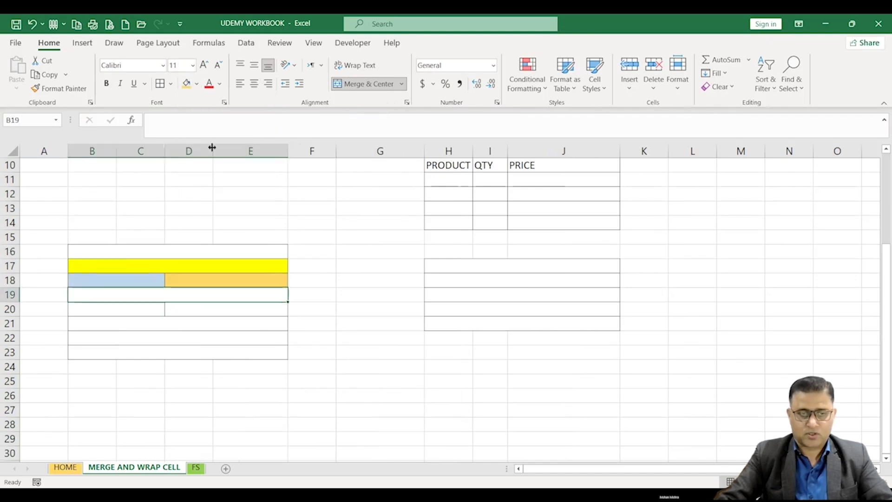
pyautogui.click(187, 85)
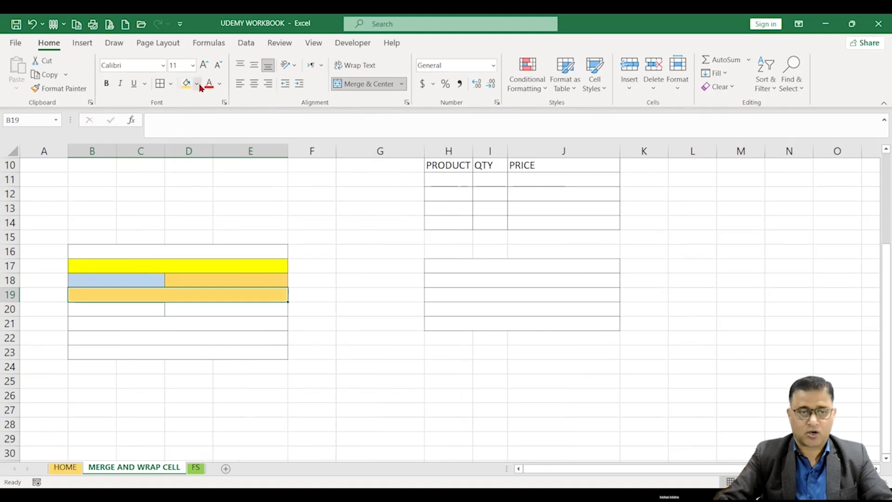
# Change the fill of the merged cell B19:E19 to the lightest gold shade.
pyautogui.click(250, 133)
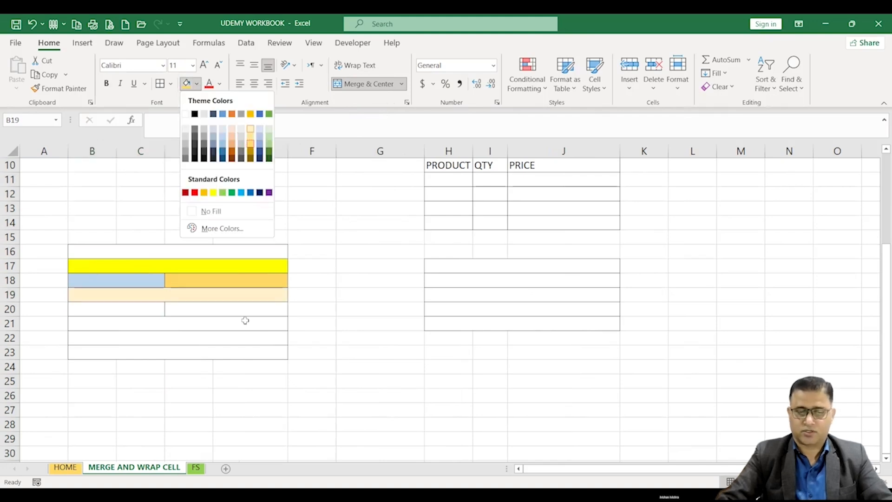
pyautogui.click(225, 306)
pyautogui.moveTo(174, 277)
pyautogui.mouseDown()
pyautogui.moveTo(178, 293)
pyautogui.moveTo(193, 292)
pyautogui.mouseUp()
# Unmerge H19:J19, then merge and center the wider range H19:L19 as one cell.
pyautogui.click(467, 292)
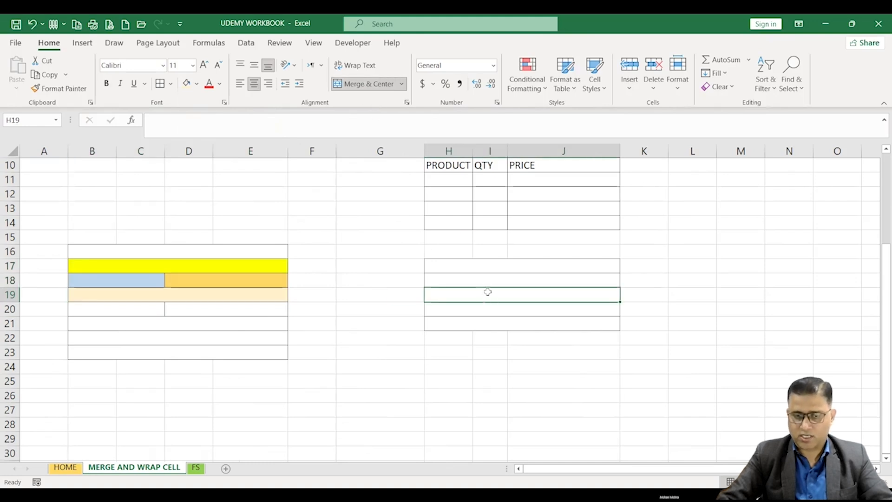
pyautogui.click(370, 84)
pyautogui.click(481, 320)
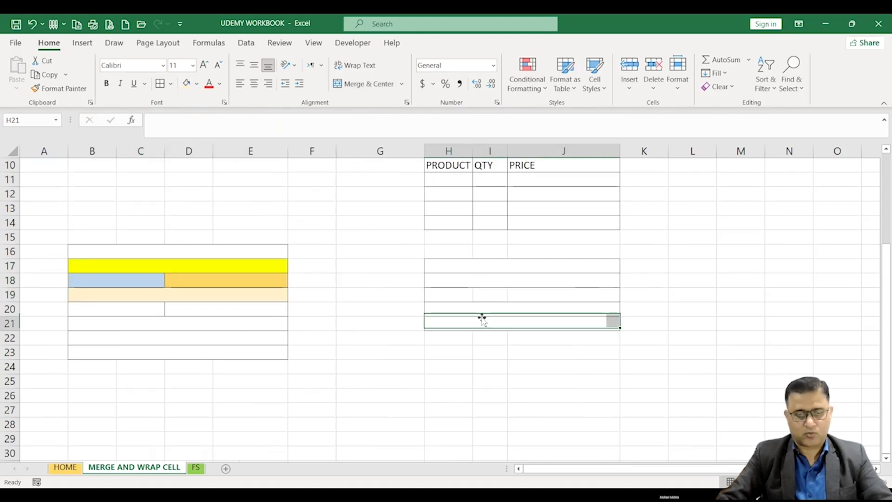
pyautogui.moveTo(460, 300); pyautogui.dragTo(700, 297)
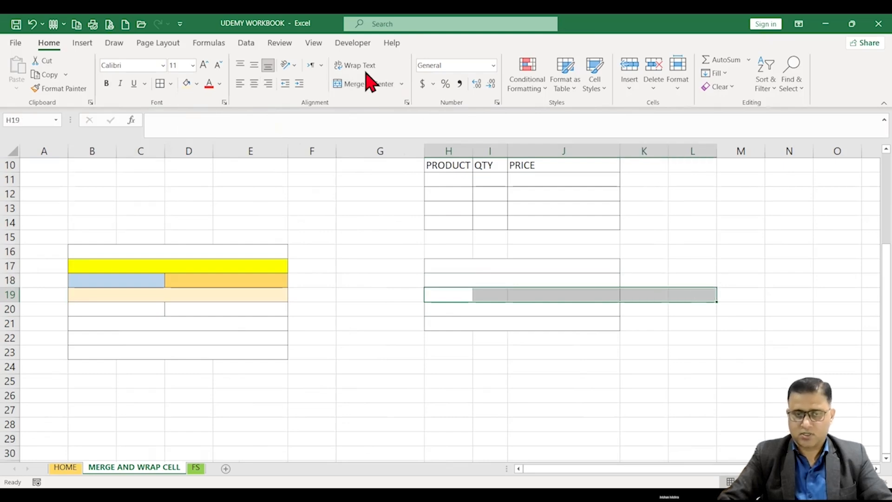
pyautogui.click(359, 84)
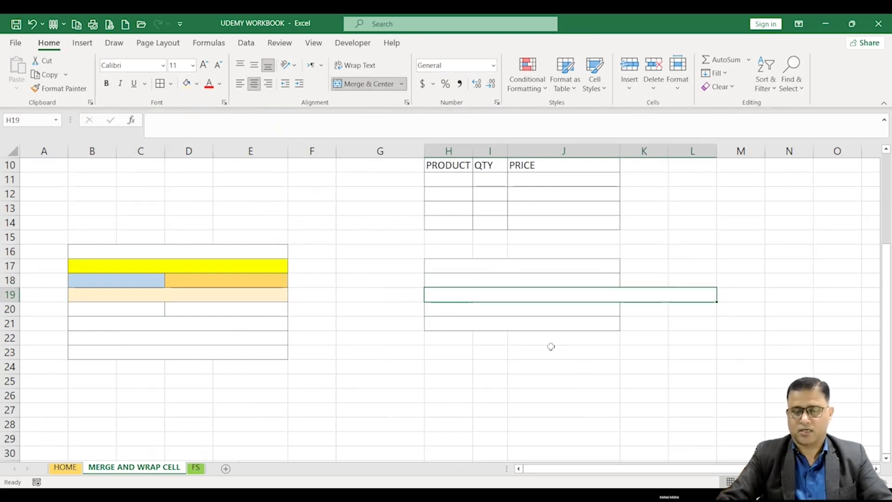
# Enter TAX in cell K9 beside the SALES RECORD FOR THE YEAR 2024 heading.
pyautogui.scroll(3, 551, 346)
pyautogui.click(472, 314)
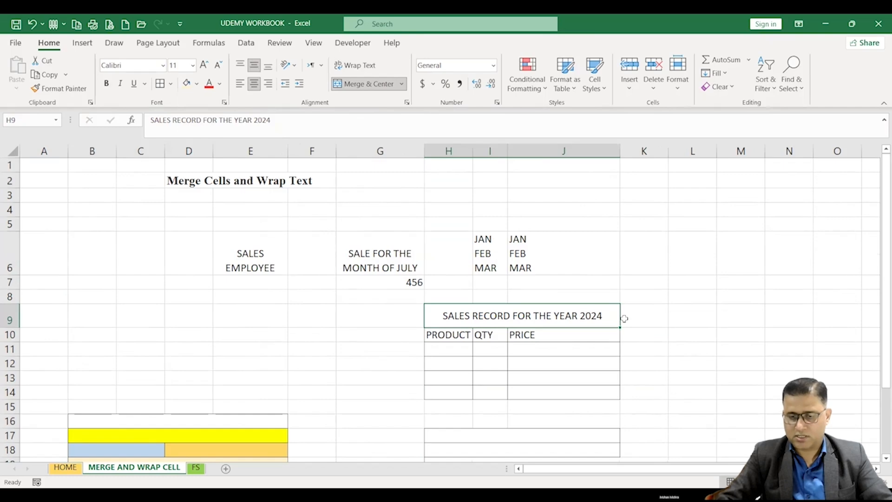
pyautogui.click(640, 321)
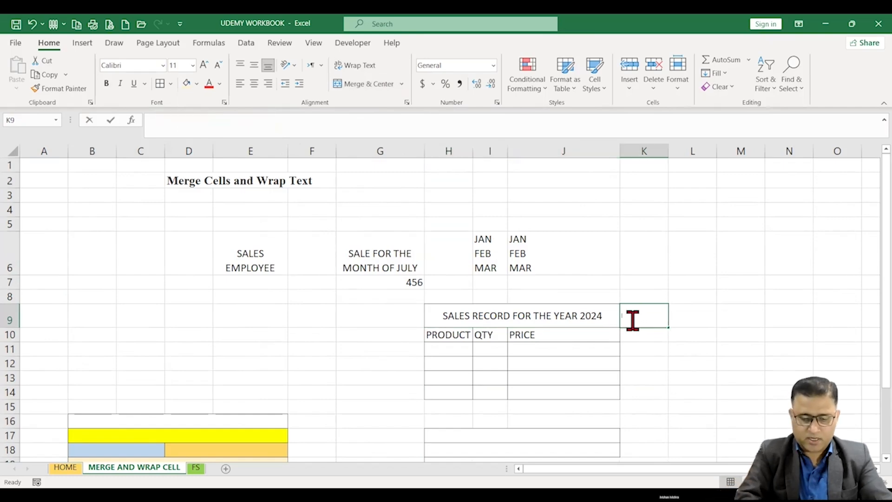
pyautogui.write('TAX')
pyautogui.click(687, 378)
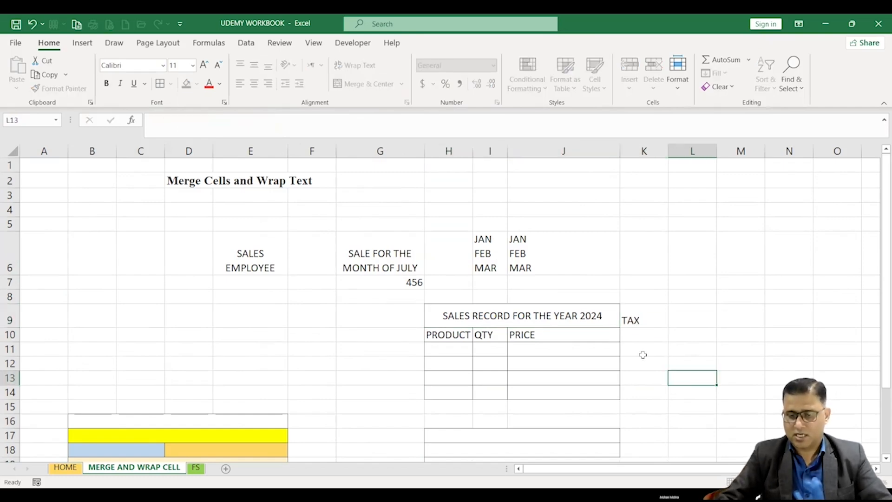
# Unmerge the SALES RECORD FOR THE YEAR 2024 heading and merge and center it again across H9:K9.
pyautogui.click(645, 336)
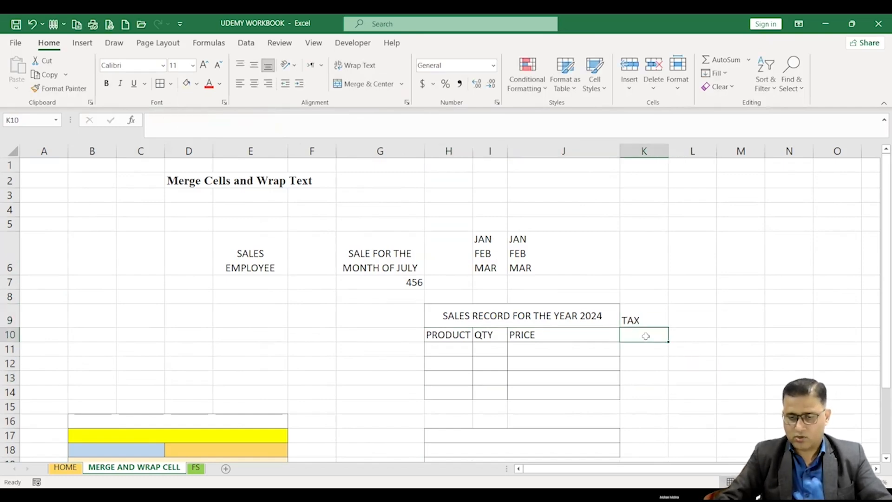
pyautogui.click(606, 324)
pyautogui.moveTo(564, 316); pyautogui.dragTo(633, 317)
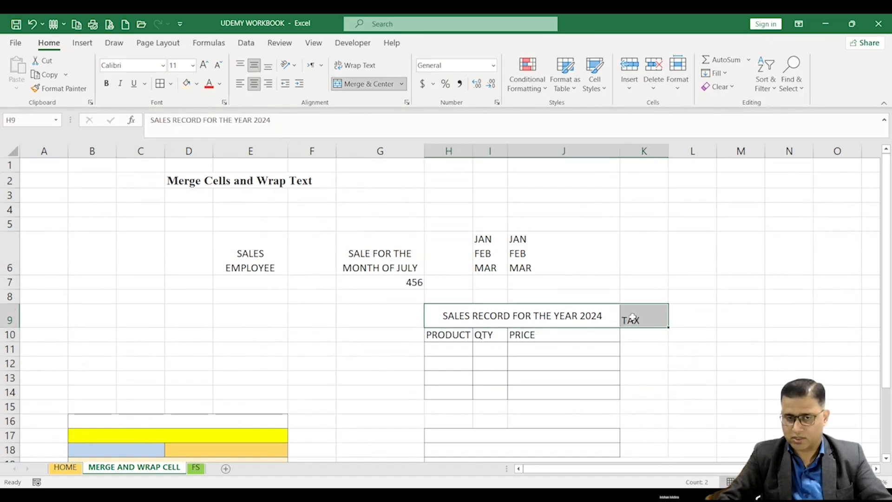
pyautogui.click(358, 86)
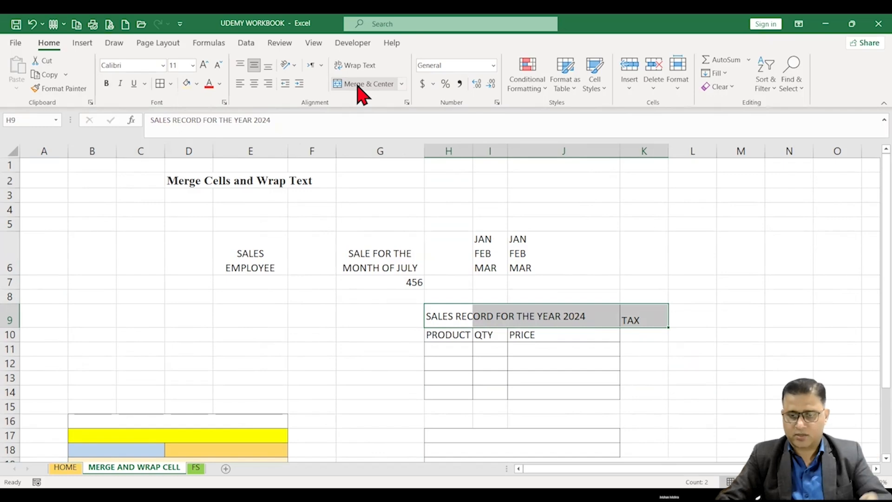
pyautogui.click(360, 90)
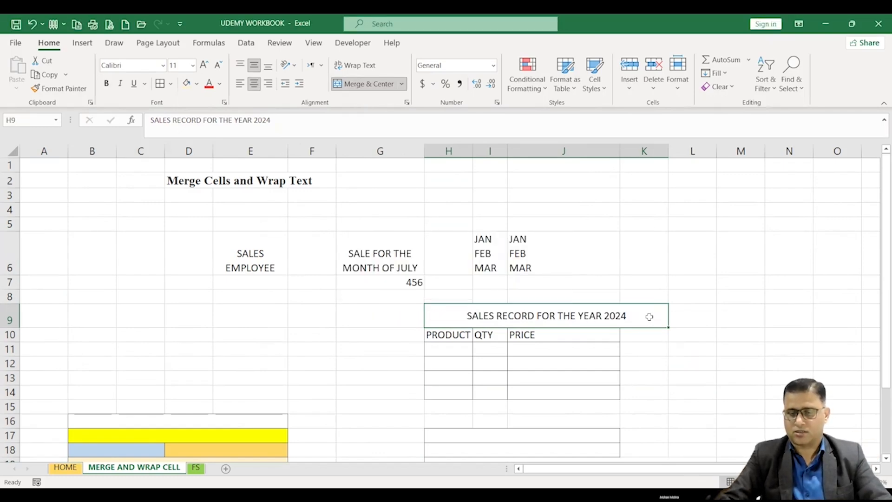
pyautogui.doubleClick(649, 316)
pyautogui.click(622, 353)
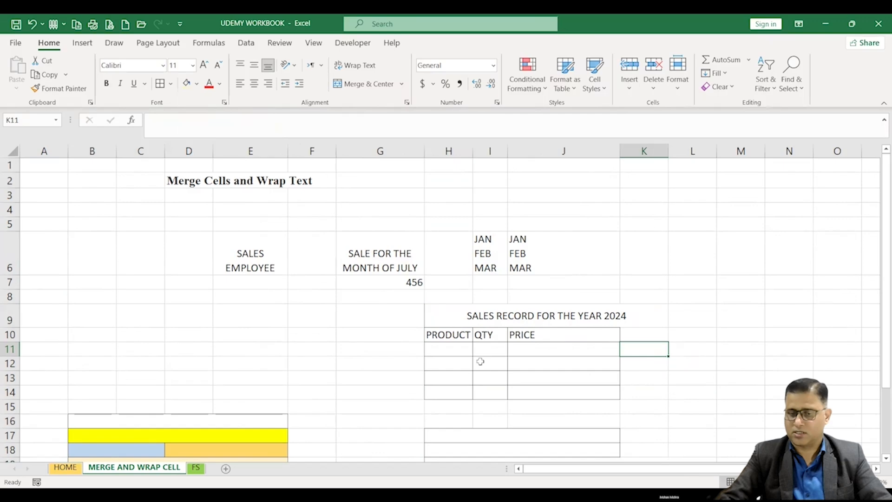
# Fill the merged heading H9:K9 with the lightest gold shade and enter TAX as a column header in K10.
pyautogui.click(536, 322)
pyautogui.click(188, 84)
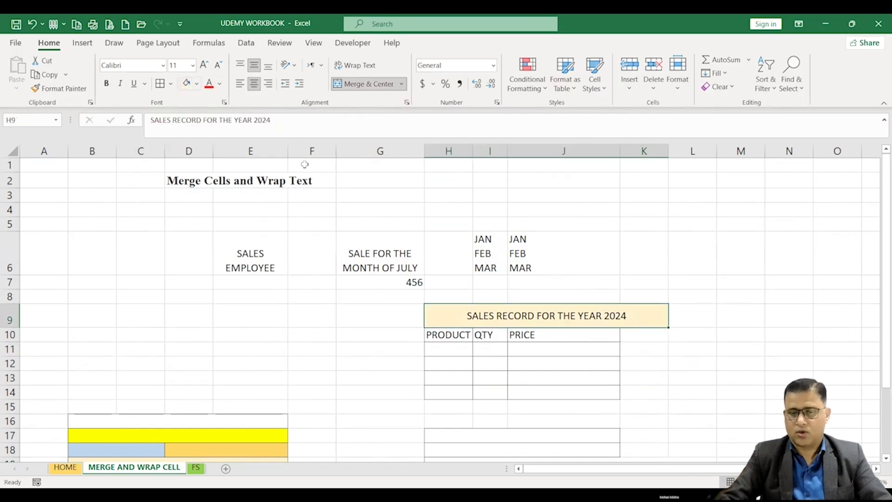
pyautogui.click(645, 333)
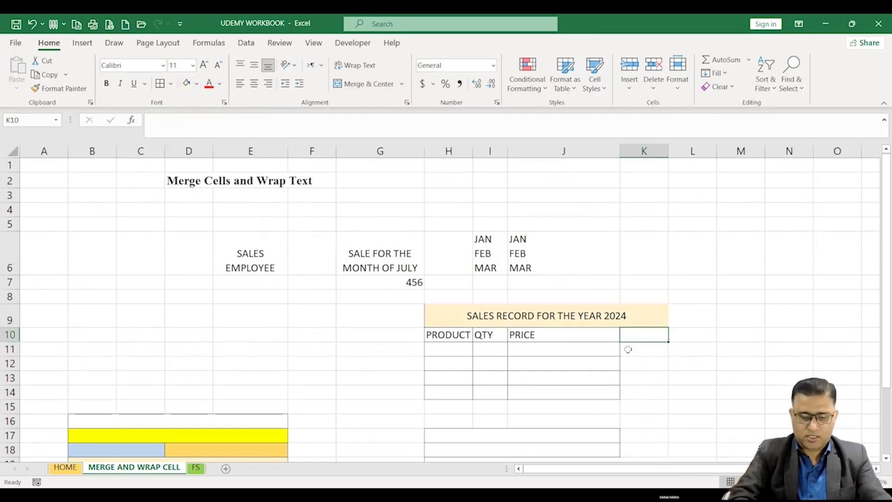
pyautogui.write('TAX')
pyautogui.click(713, 402)
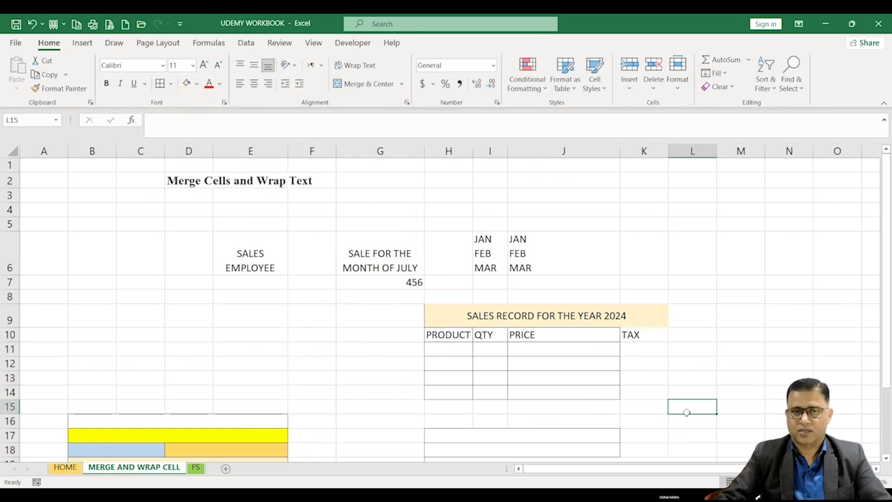